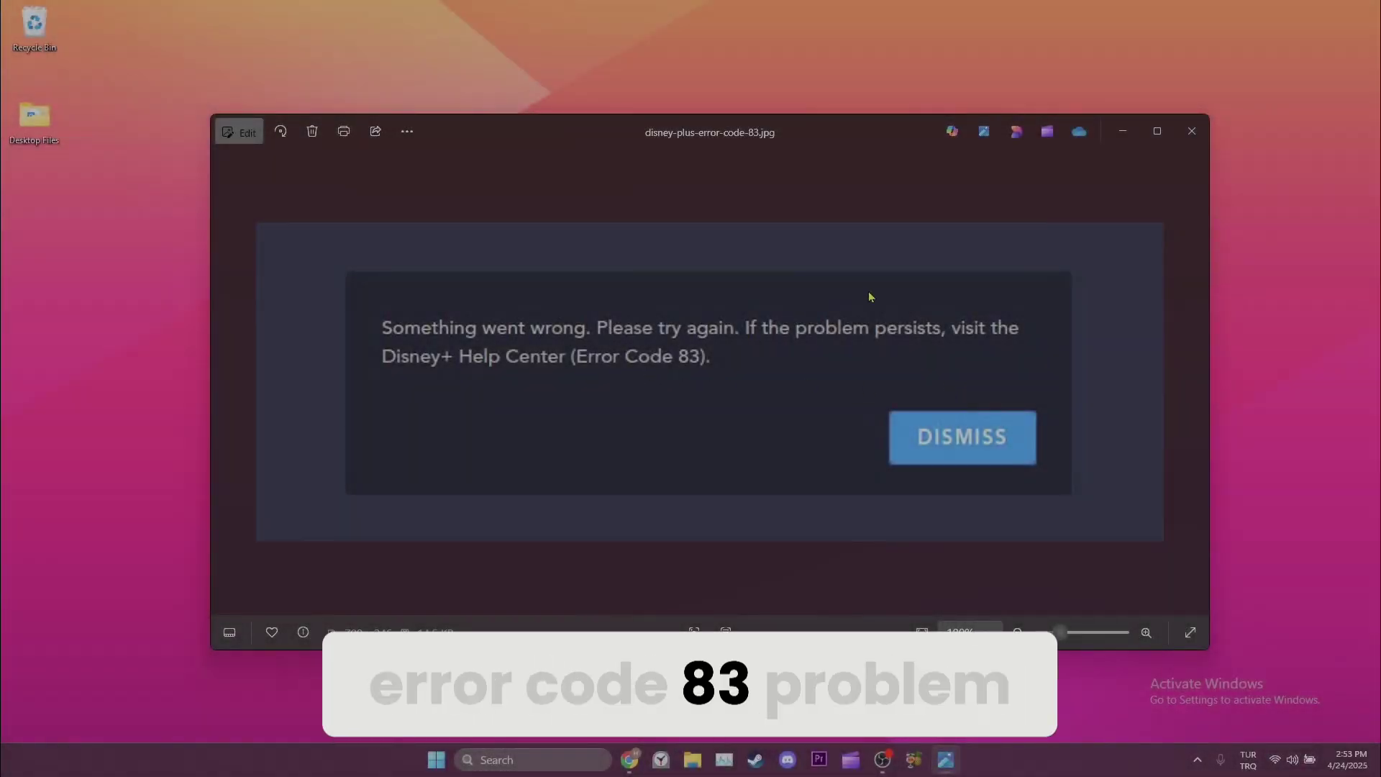
Close the Photos window showing the Disney+ Error Code 83 screenshot
click(1192, 131)
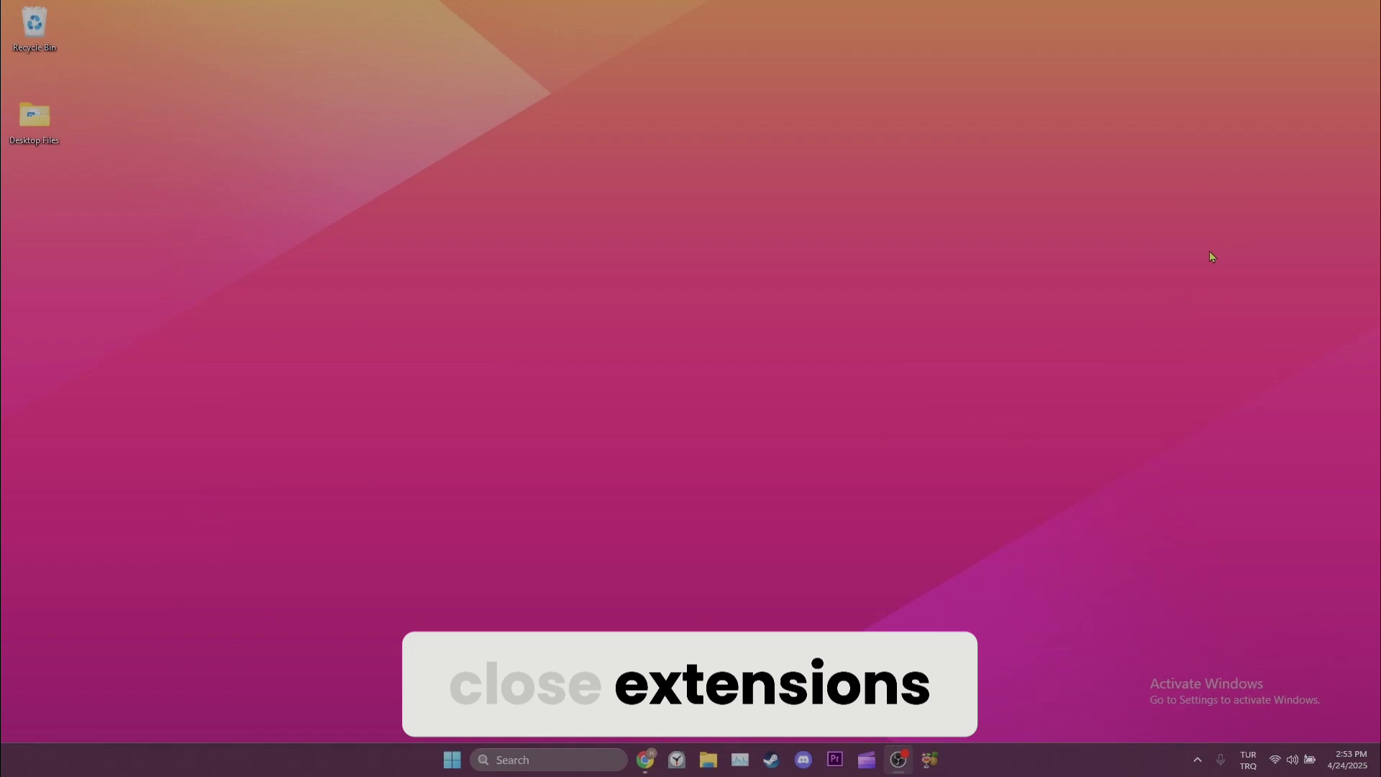
Open Chrome's All sites page via Settings > Privacy and security > Third-party cookies
click(648, 762)
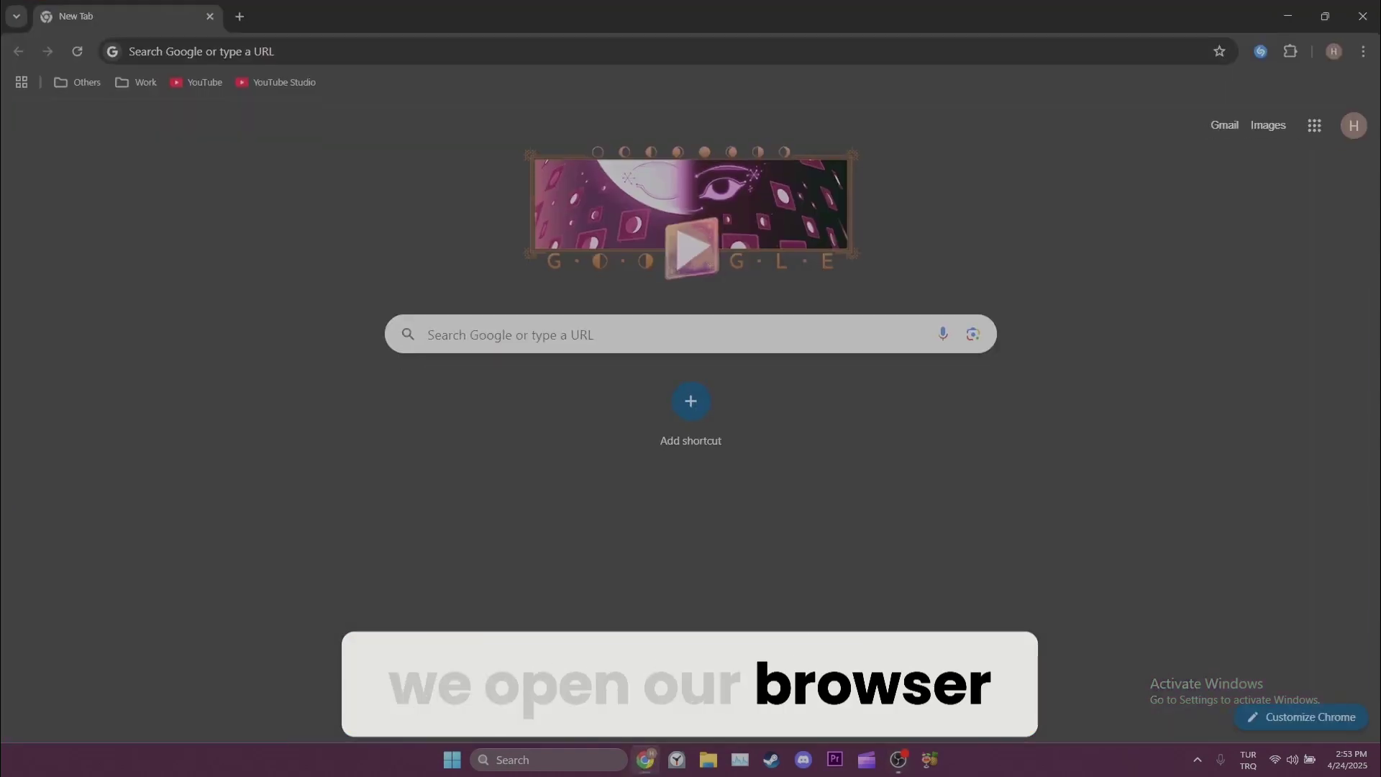
click(1362, 54)
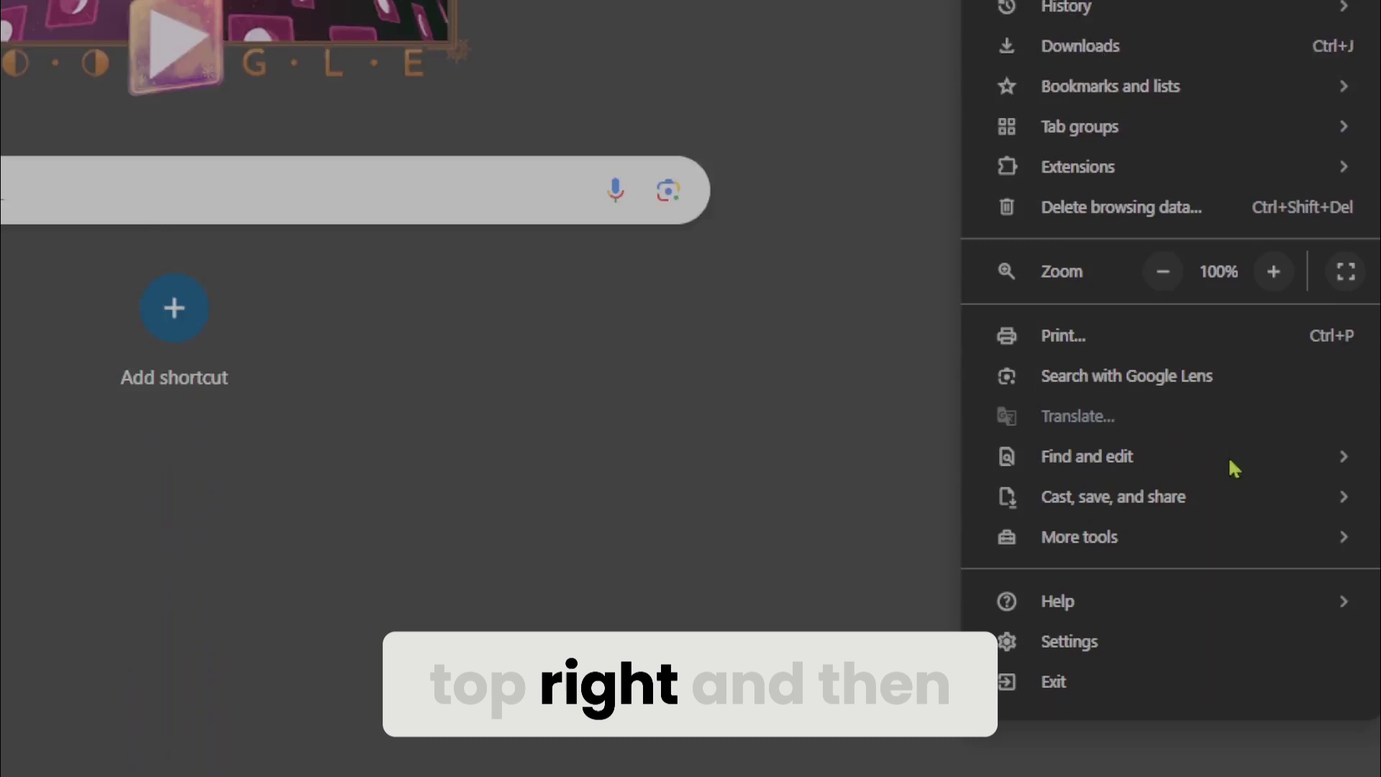
click(1199, 644)
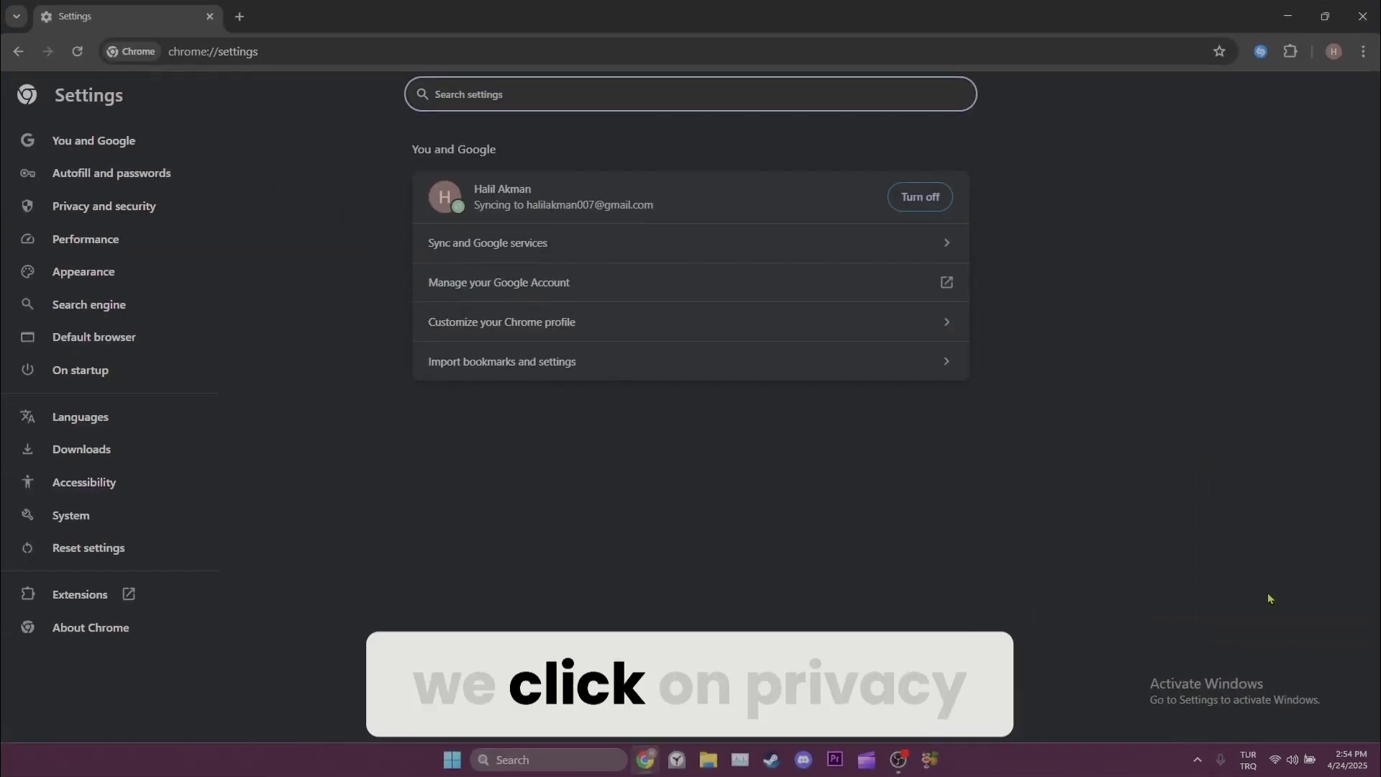
click(173, 204)
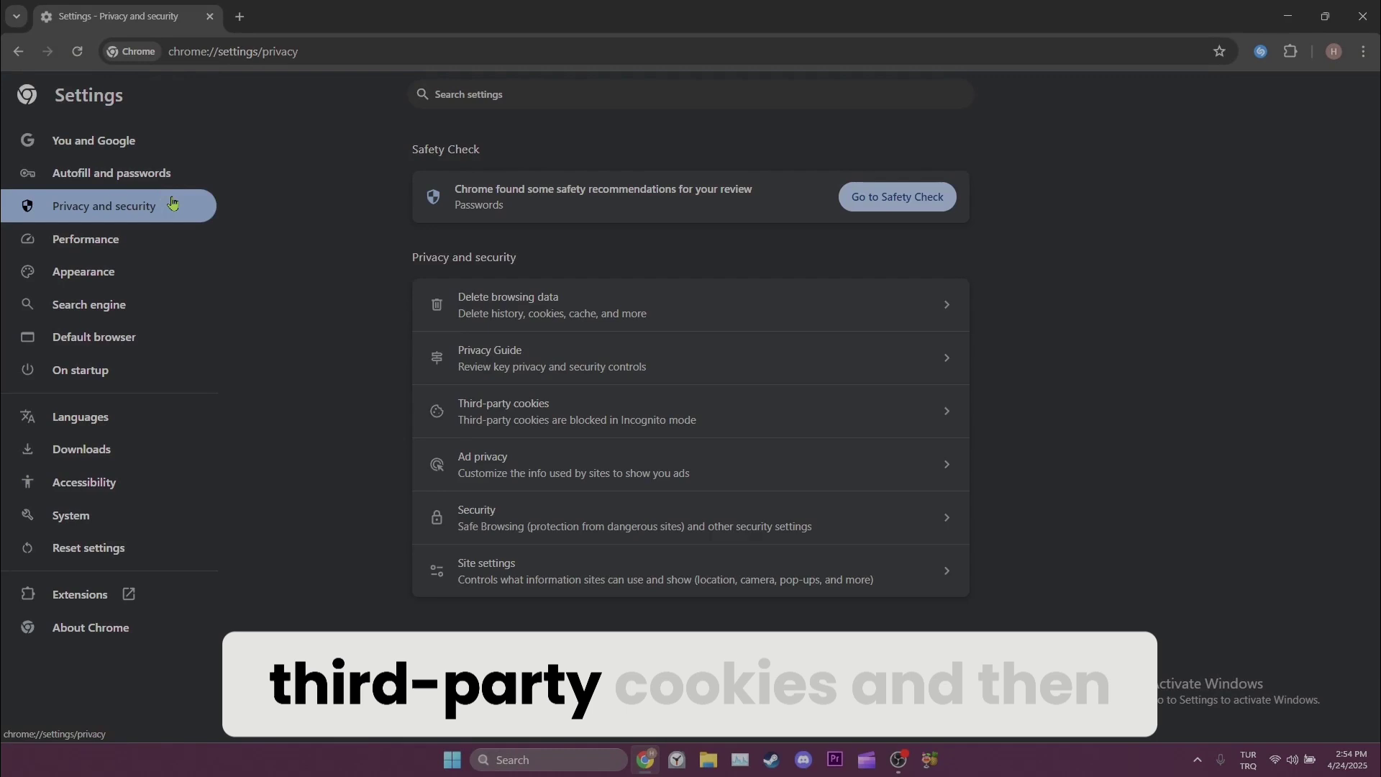
click(588, 420)
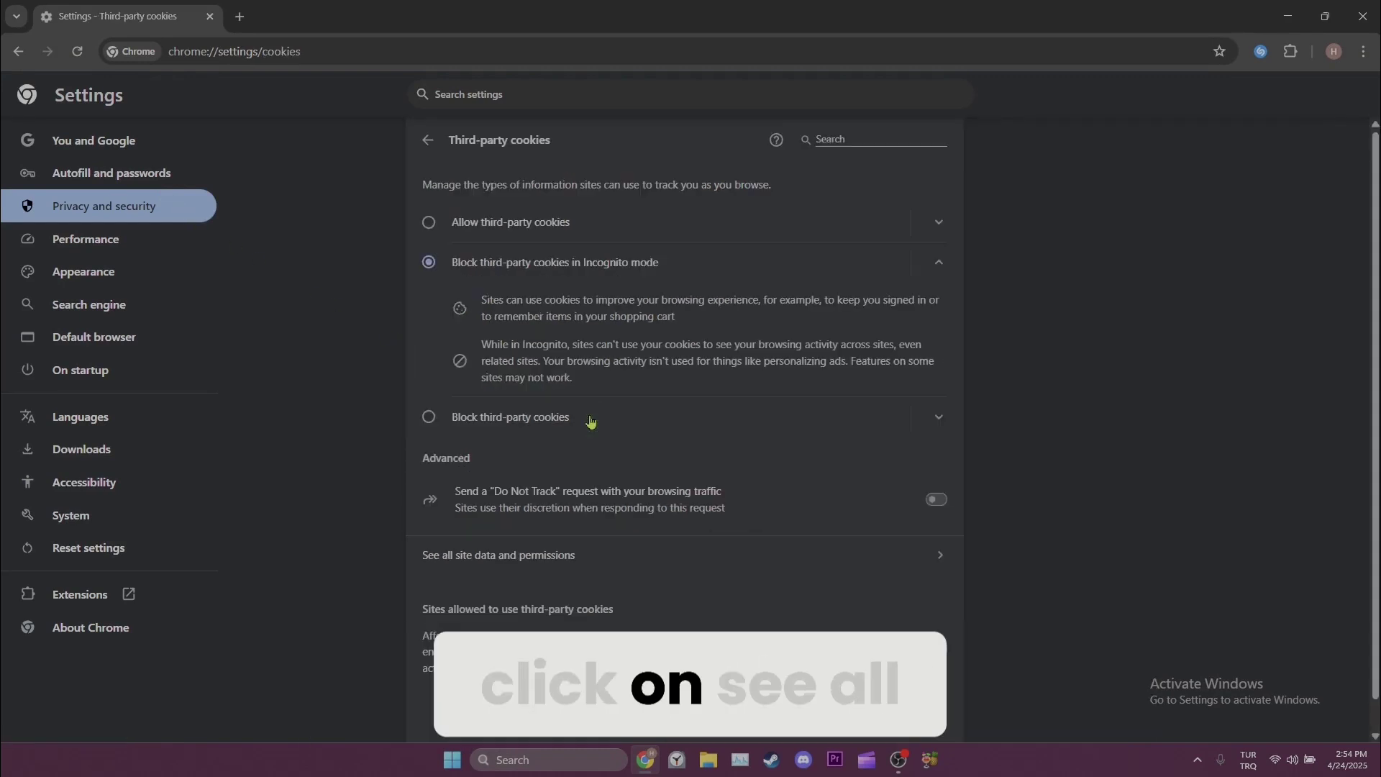
scroll(590, 421, down, 1)
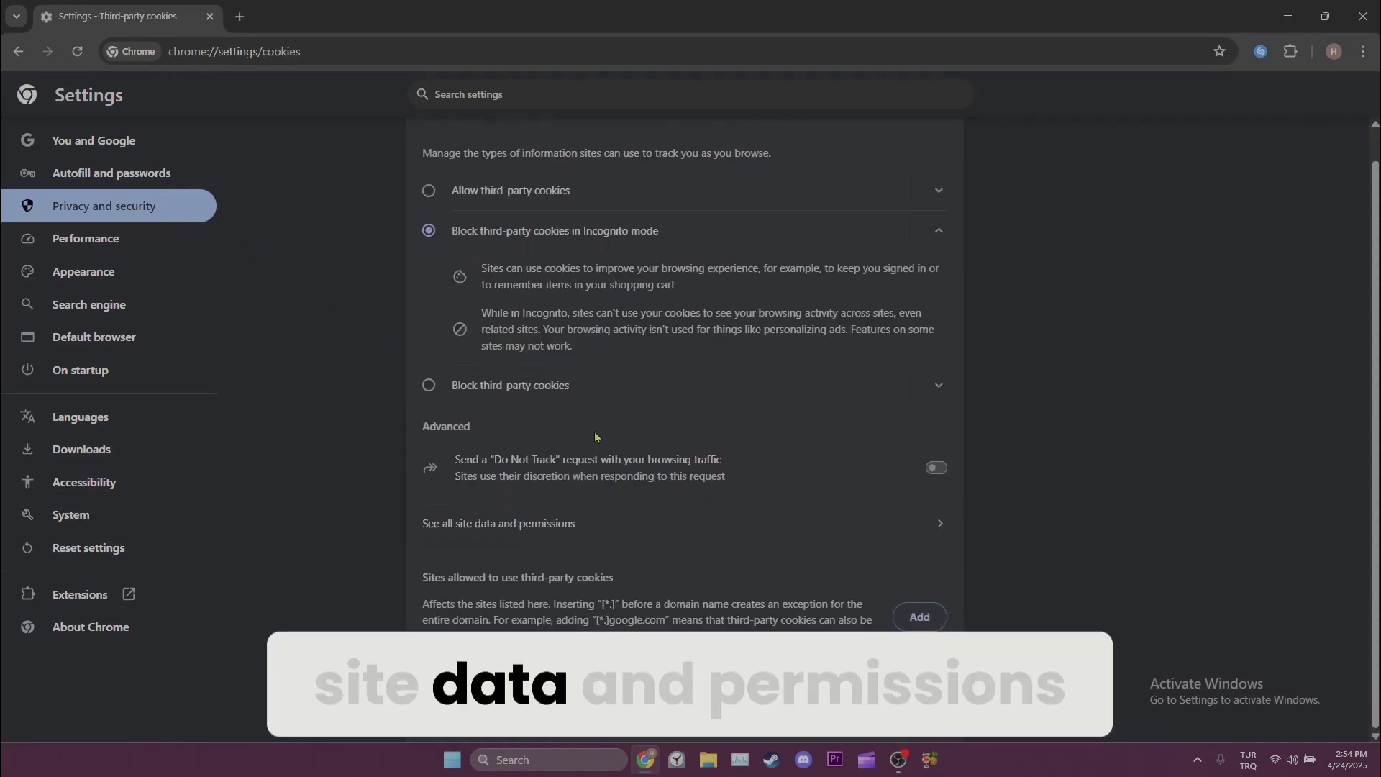
click(605, 537)
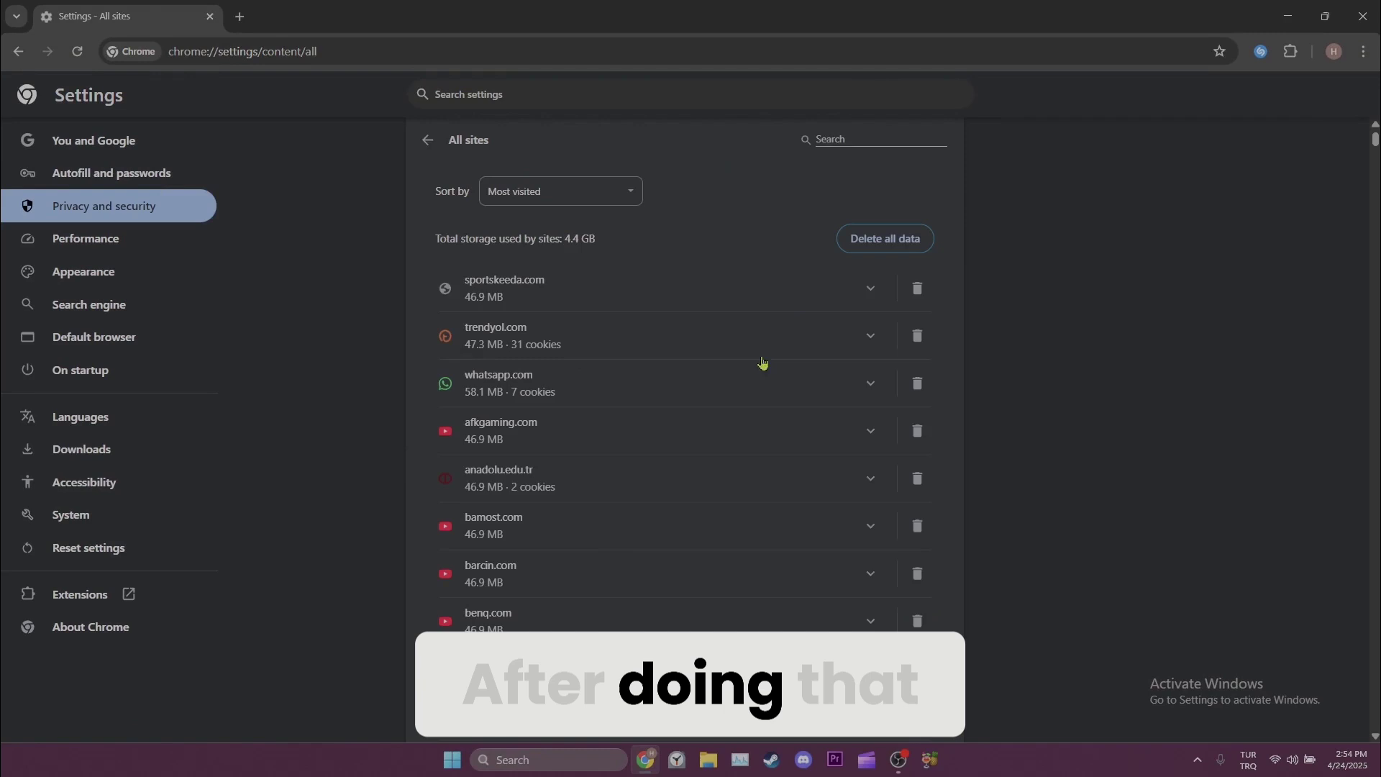
Filter the sites list for 'disney' and delete all disneyplus.com stored data
click(874, 146)
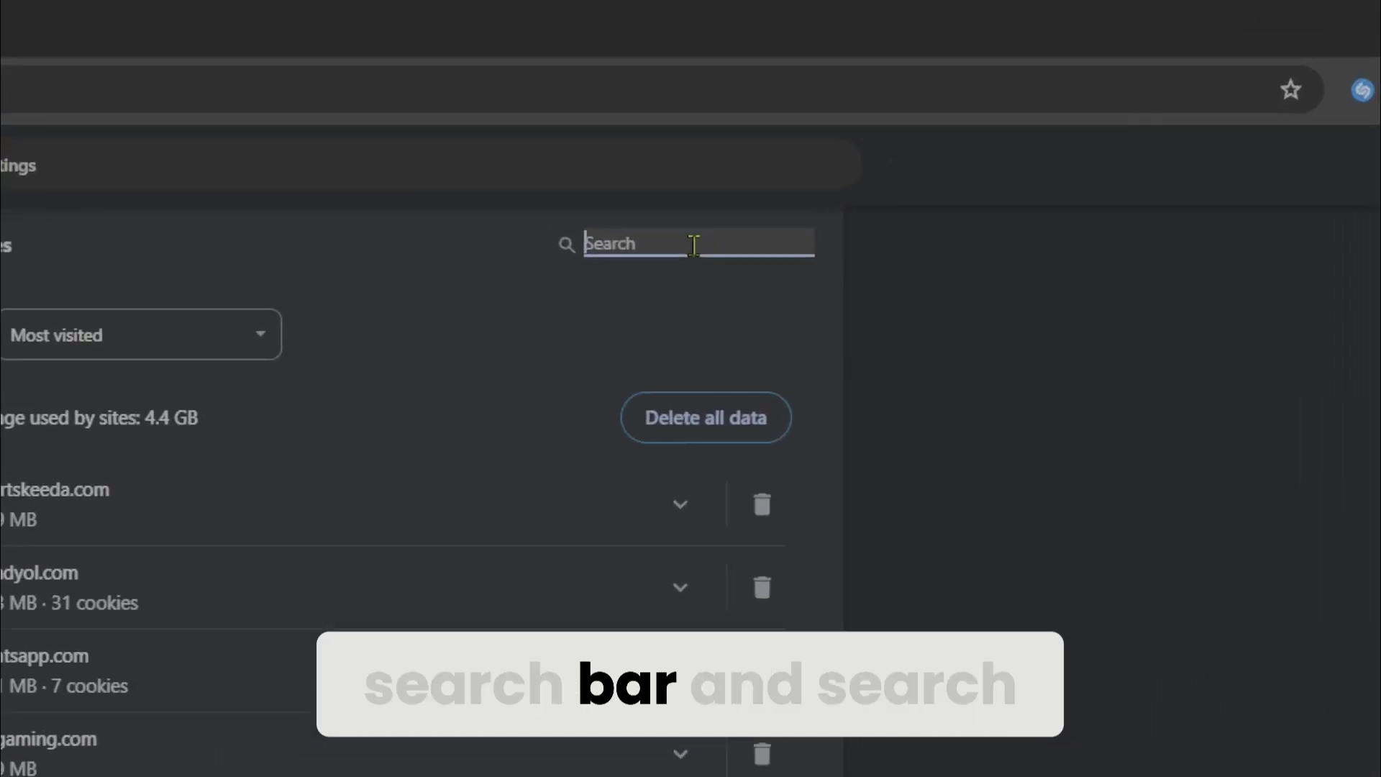
text(disney)
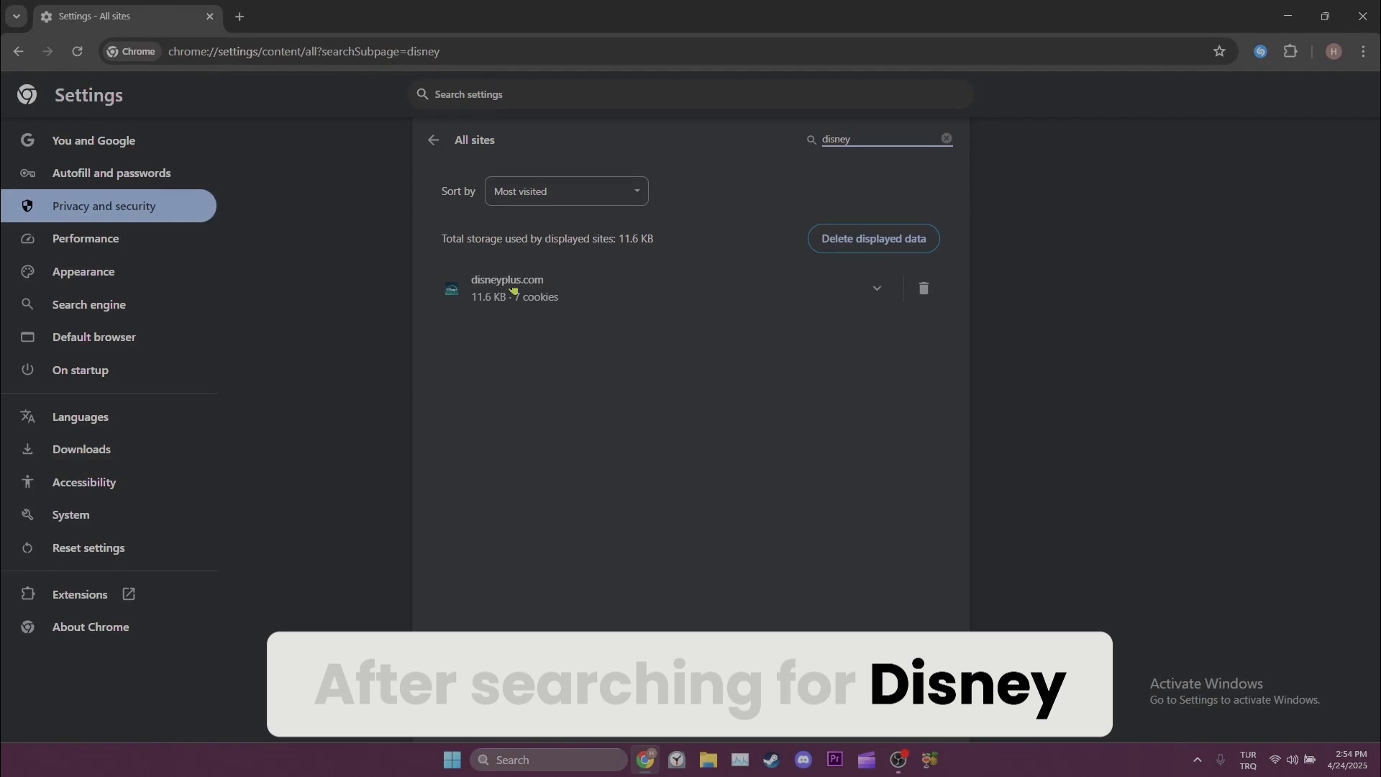
click(923, 290)
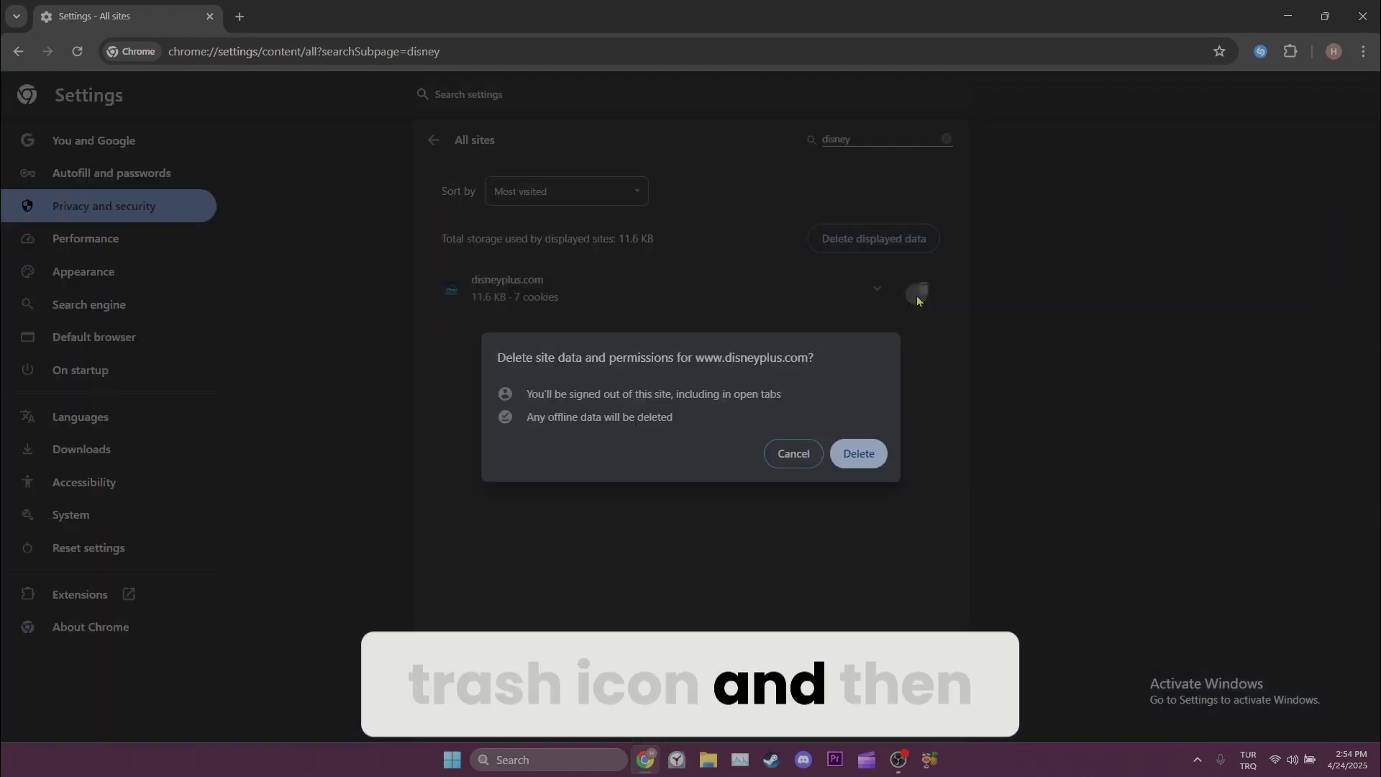
click(871, 463)
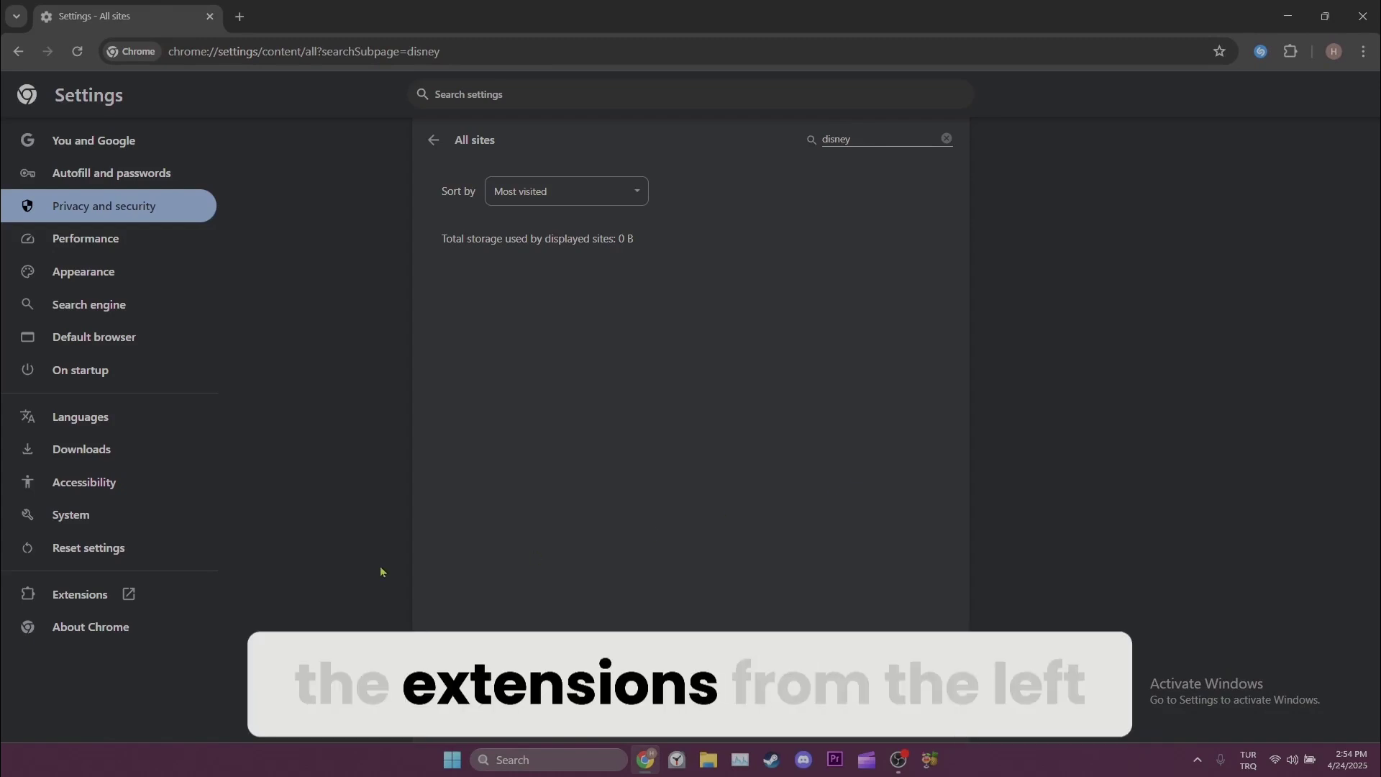
Show the installed extensions, then launch Command Prompt as administrator via a 'cmd' search
click(101, 597)
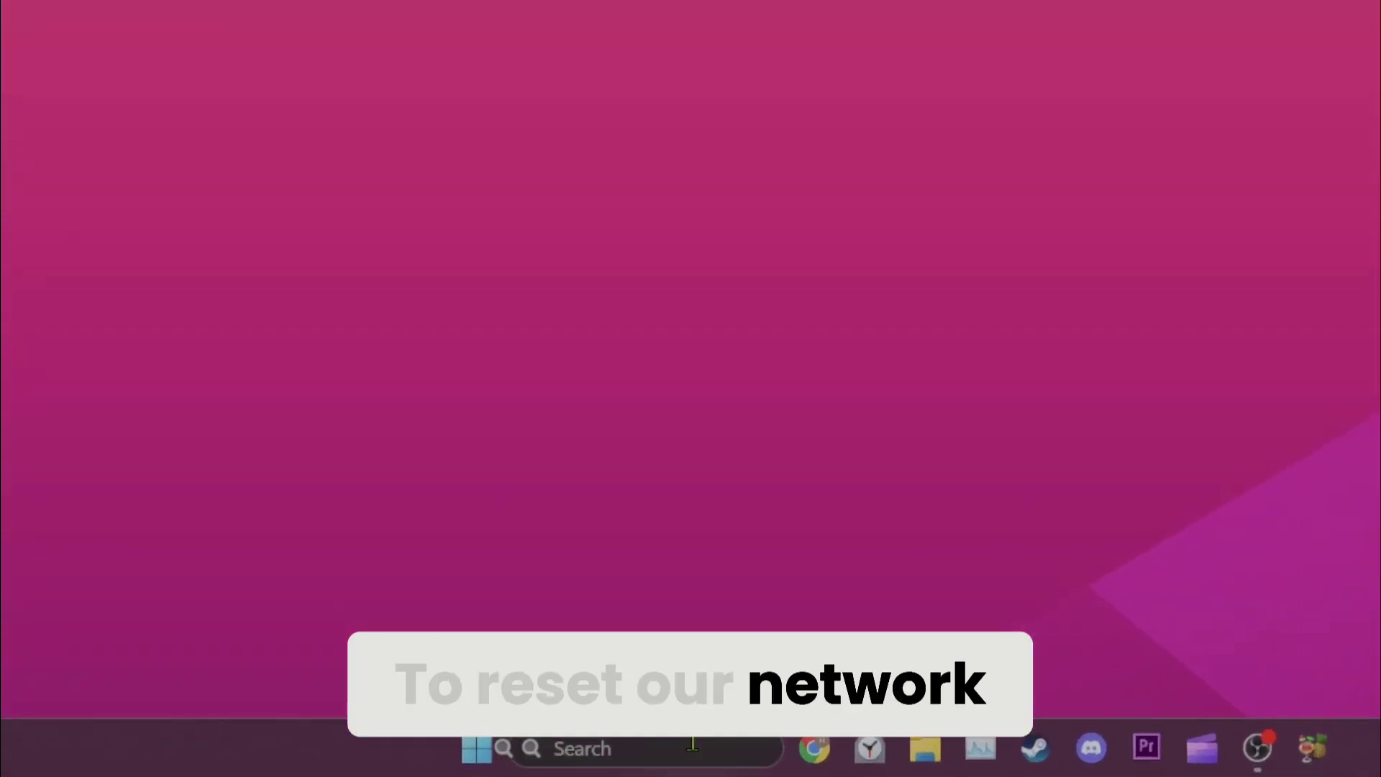
click(576, 757)
text(cmd)
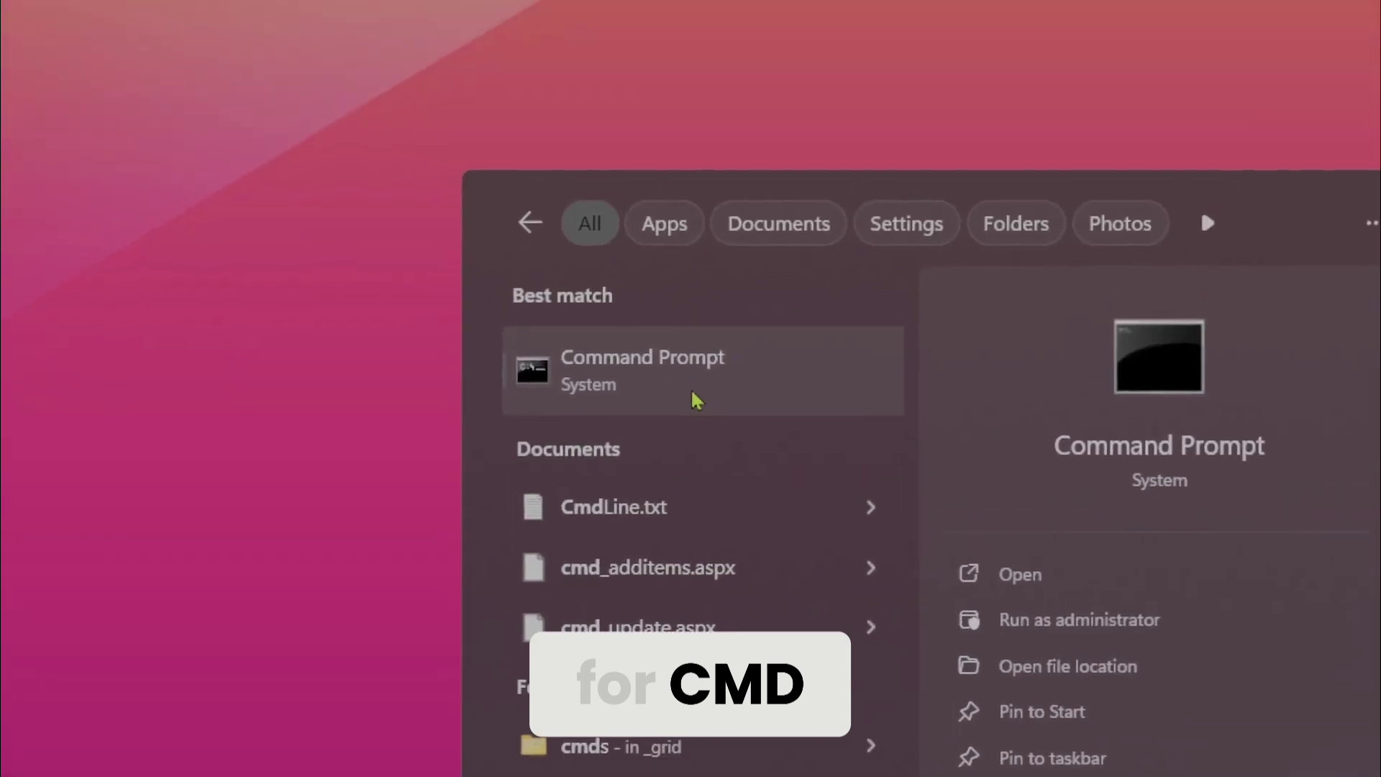
right_click(696, 401)
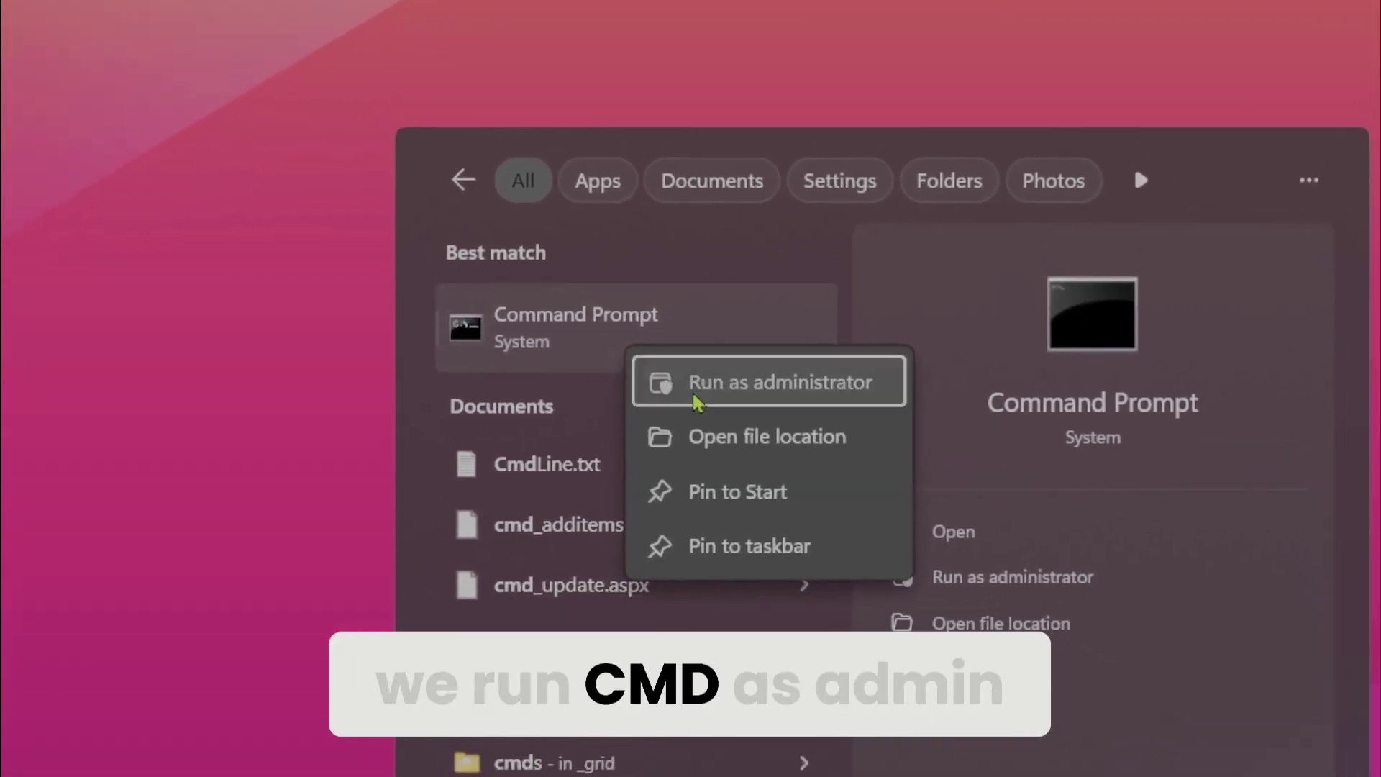
click(727, 424)
Run ipconfig /release, /flushdns and /renew, pasting each from clipboard history
key(super+v)
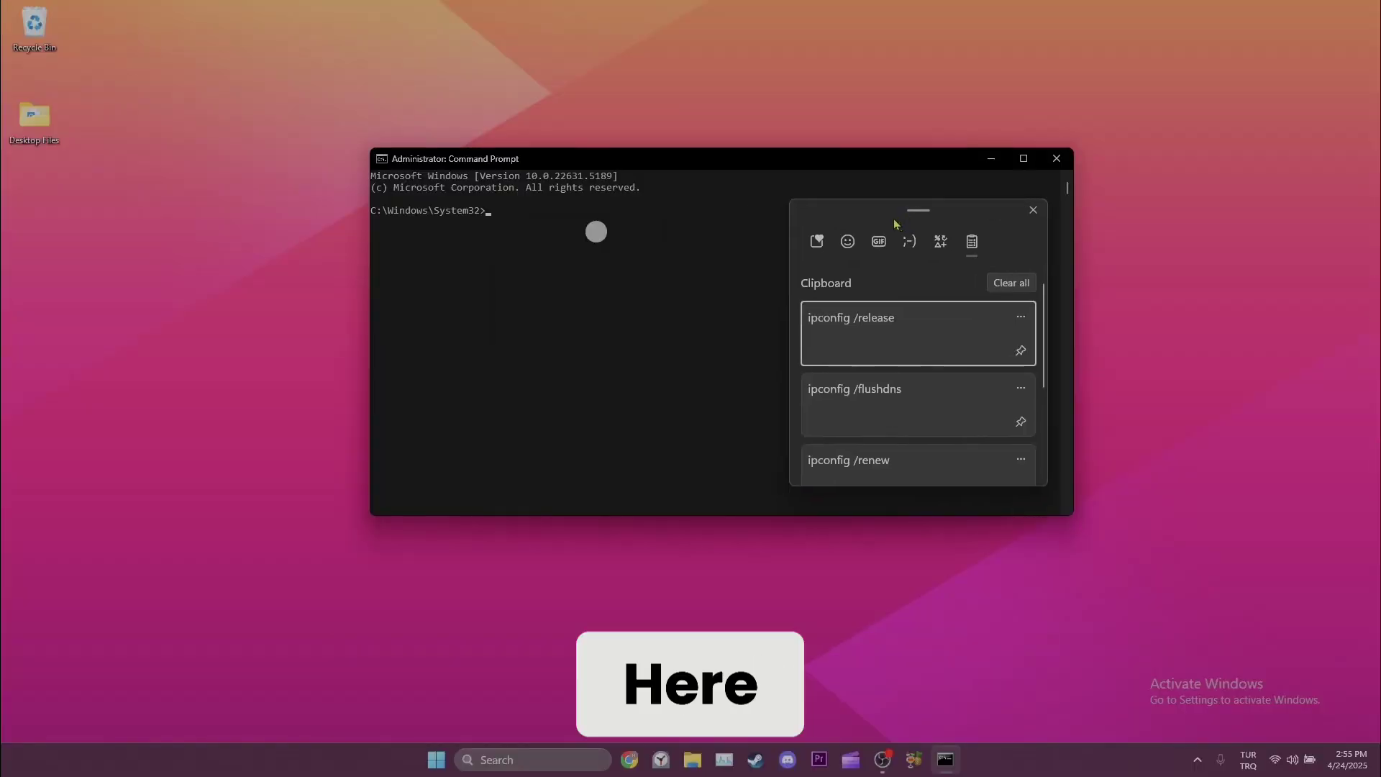
click(899, 326)
key(Return)
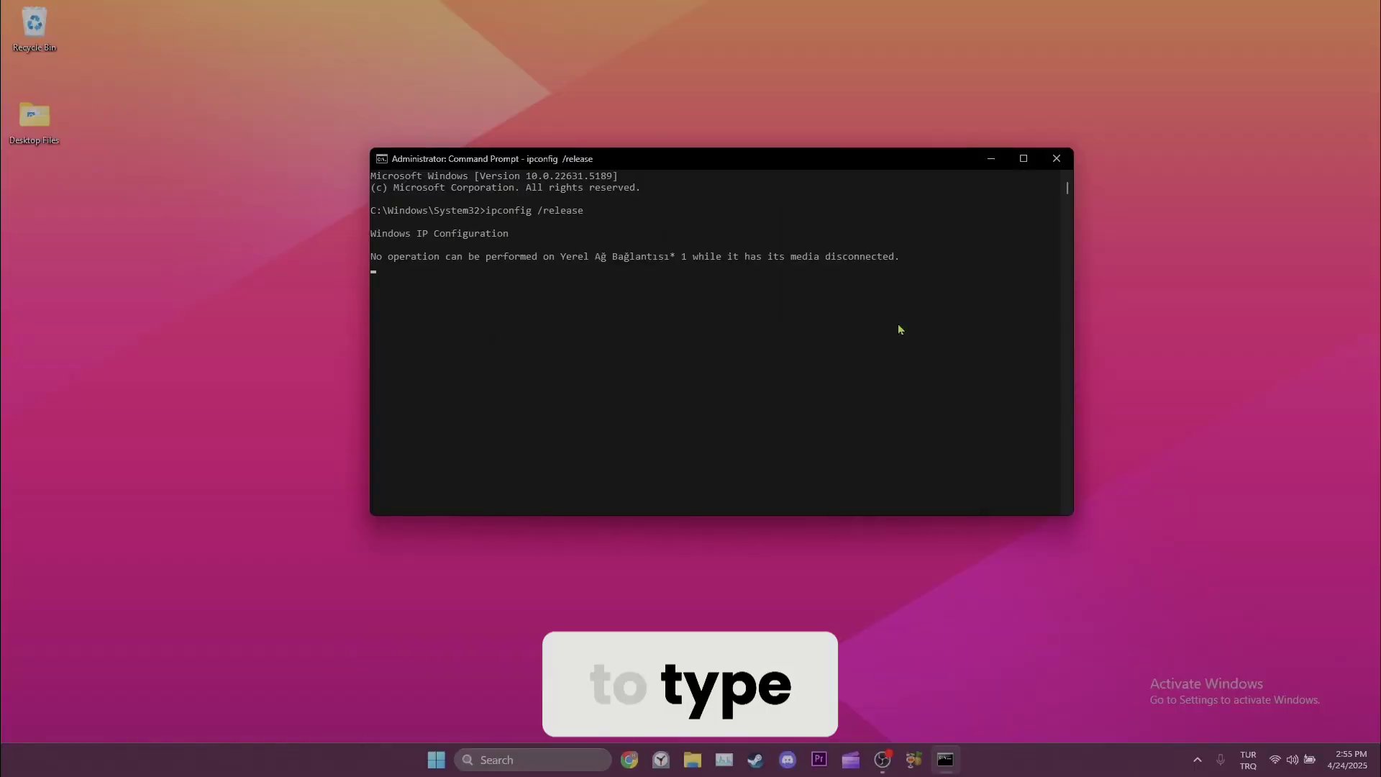
key(super+v)
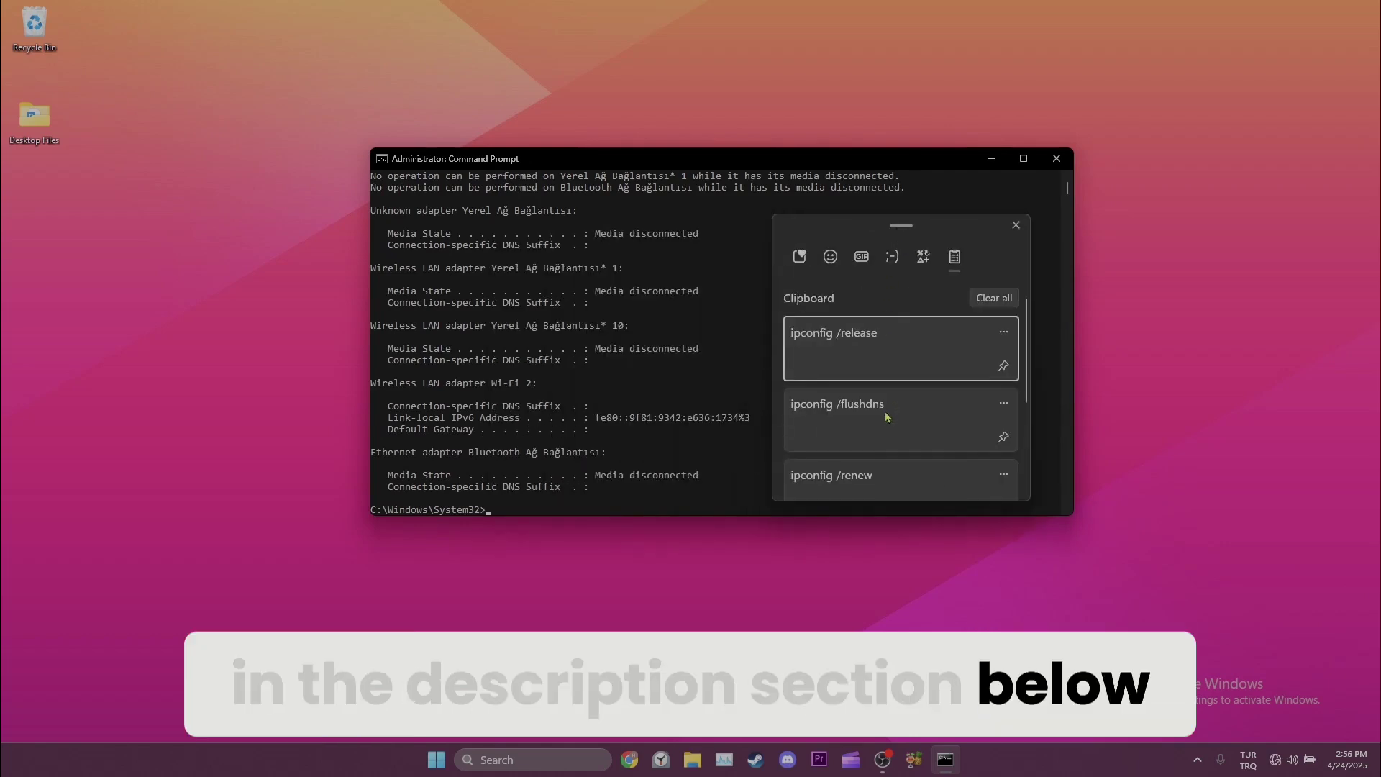
click(886, 415)
key(Return)
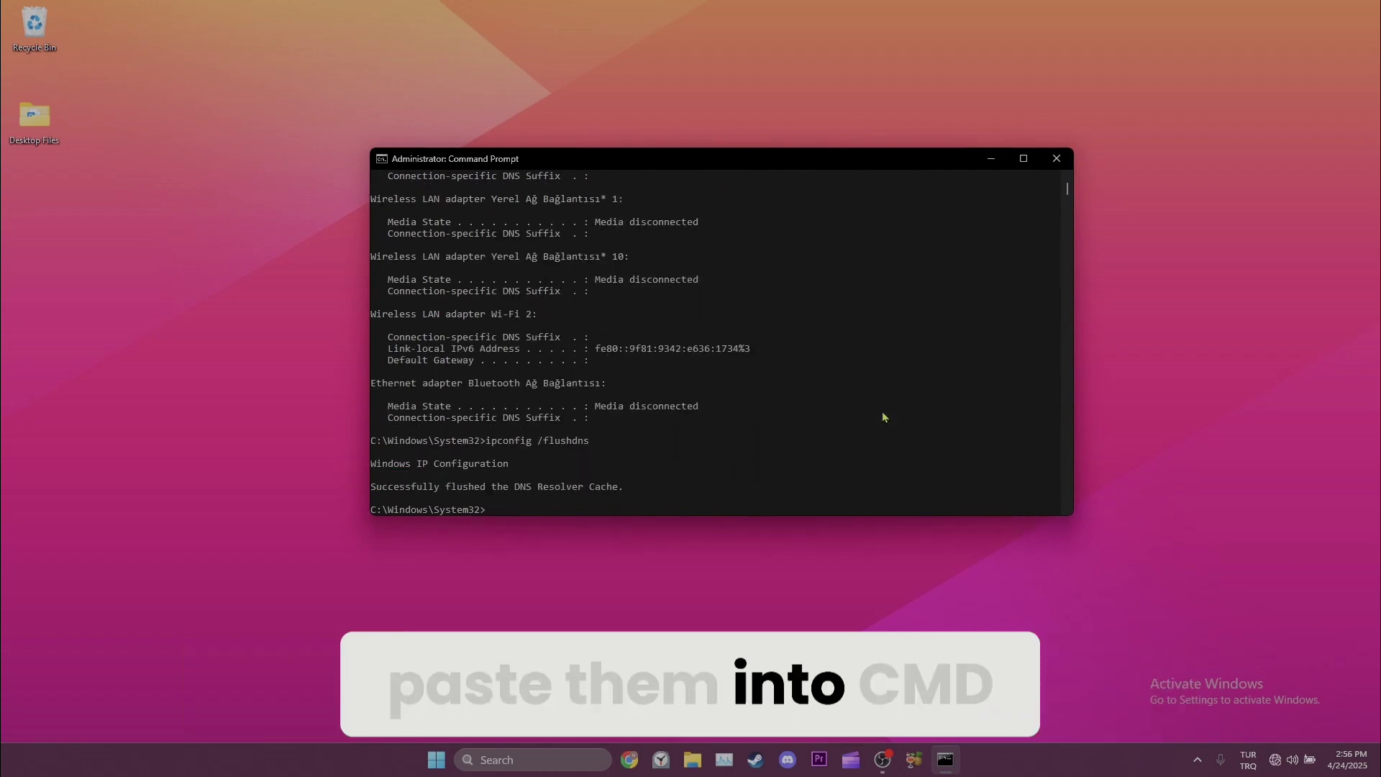
key(super+v)
click(877, 451)
key(Return)
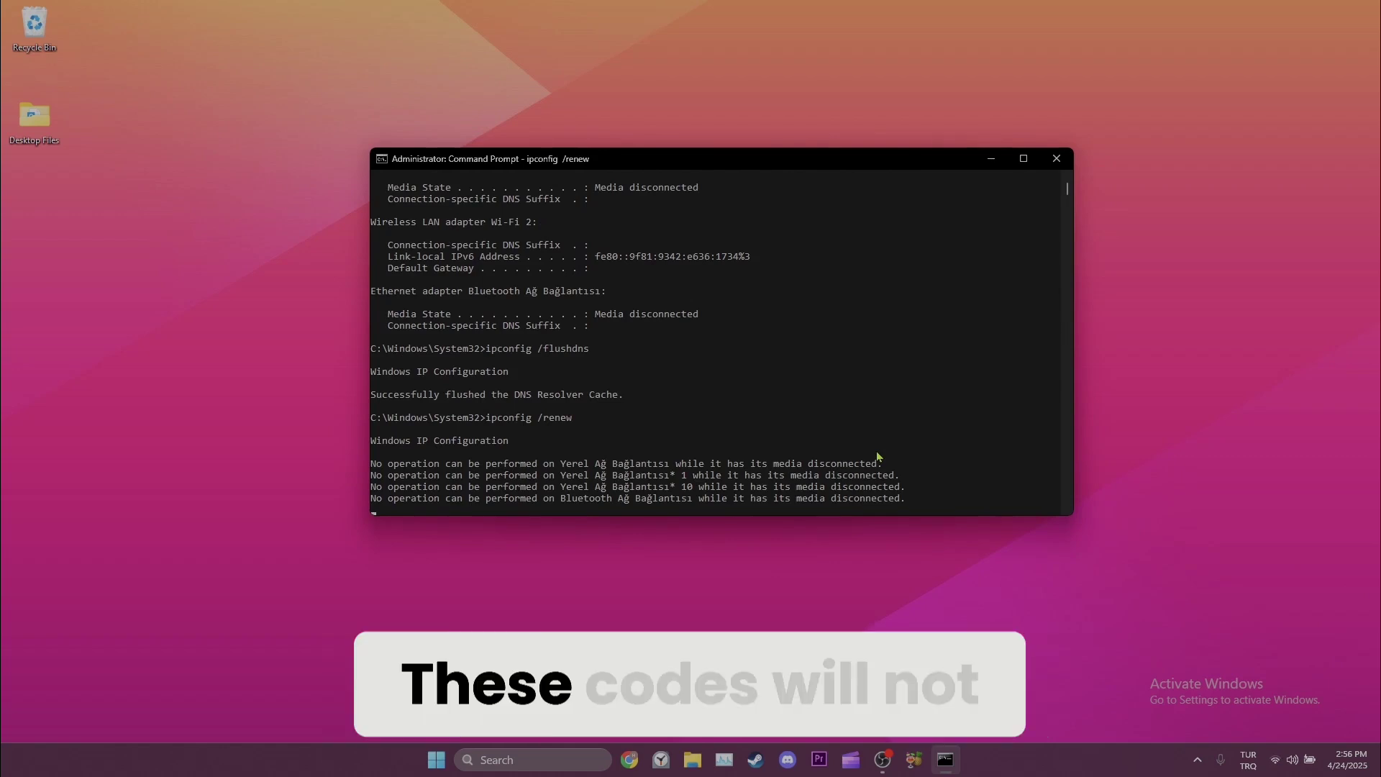
Run 'netsh int ip reset' to reset the TCP/IP stack
key(super+v)
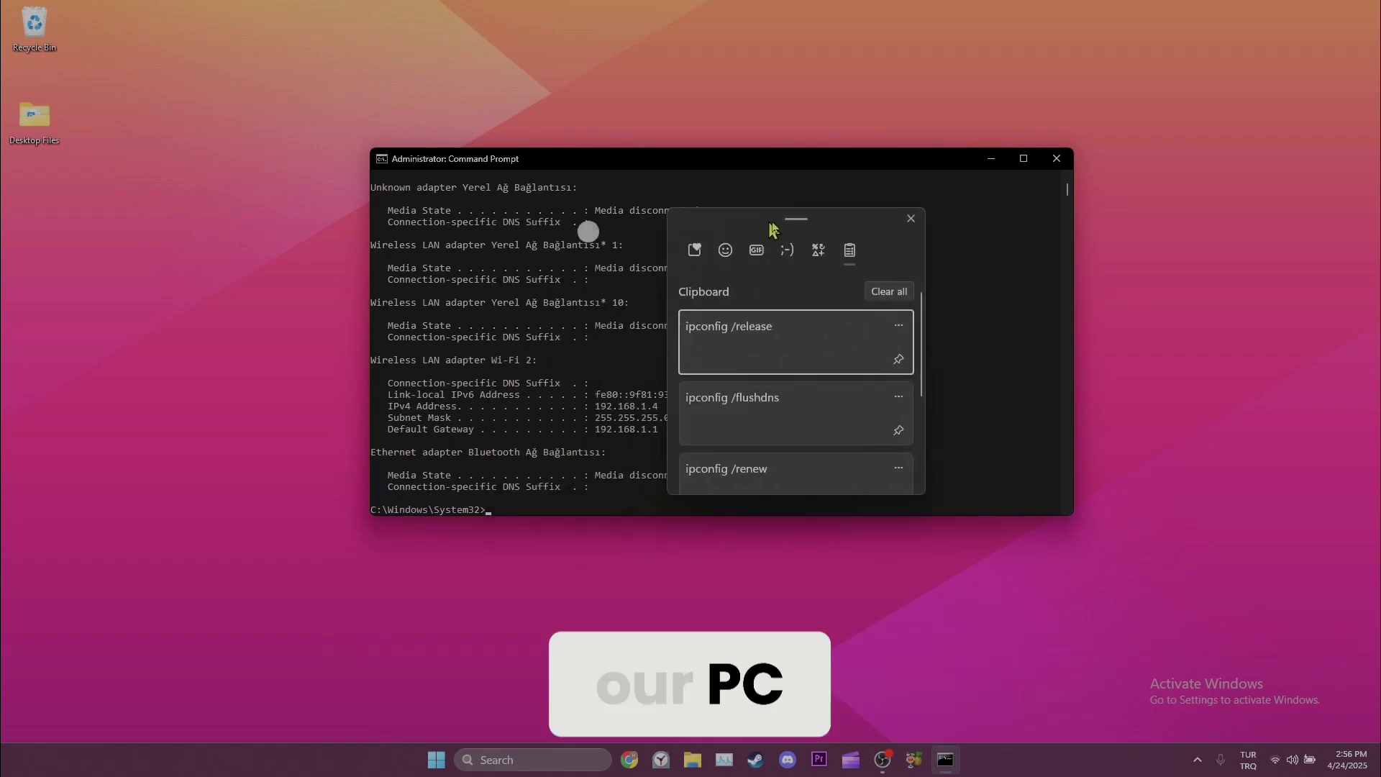
click(865, 449)
key(Return)
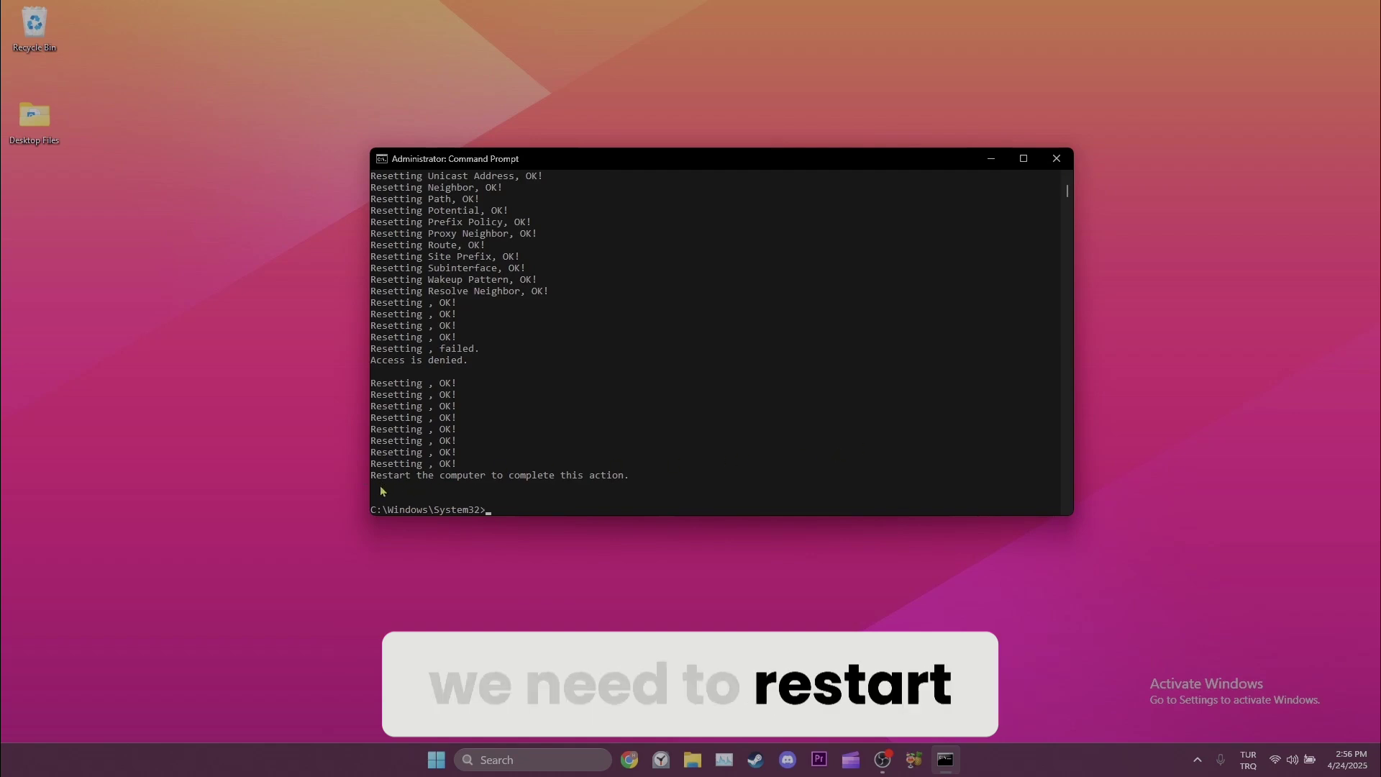
Close Command Prompt, bring up shut-down options, then open Control Panel via search
click(1043, 158)
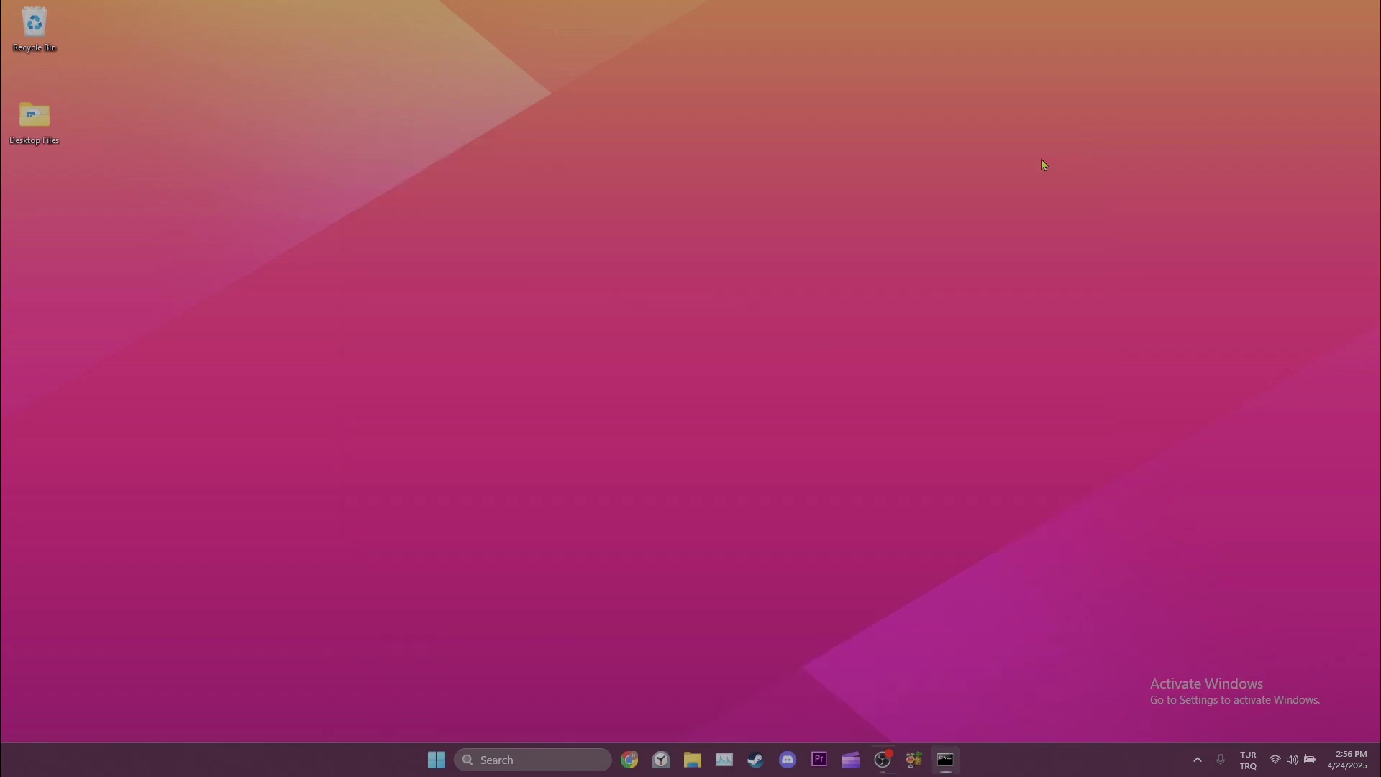
key(alt+F4)
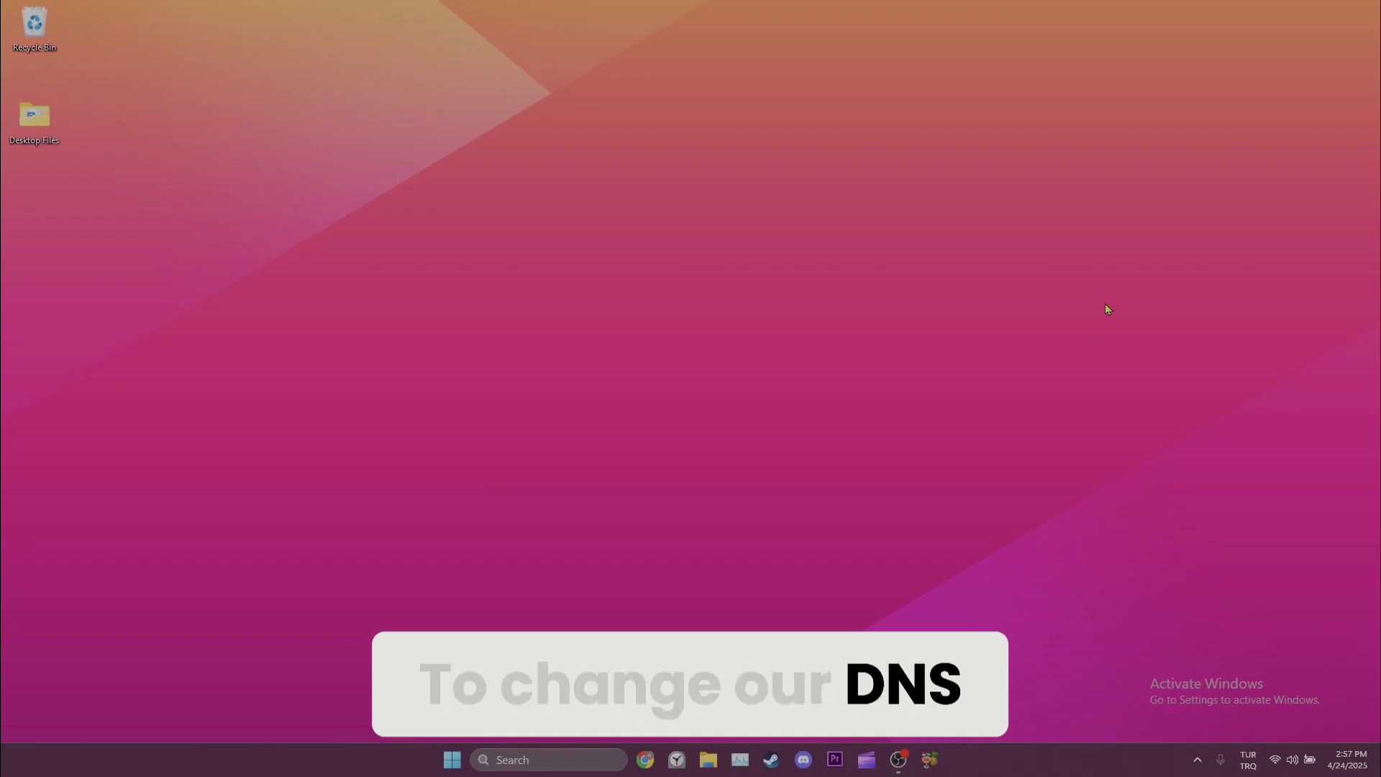
click(552, 760)
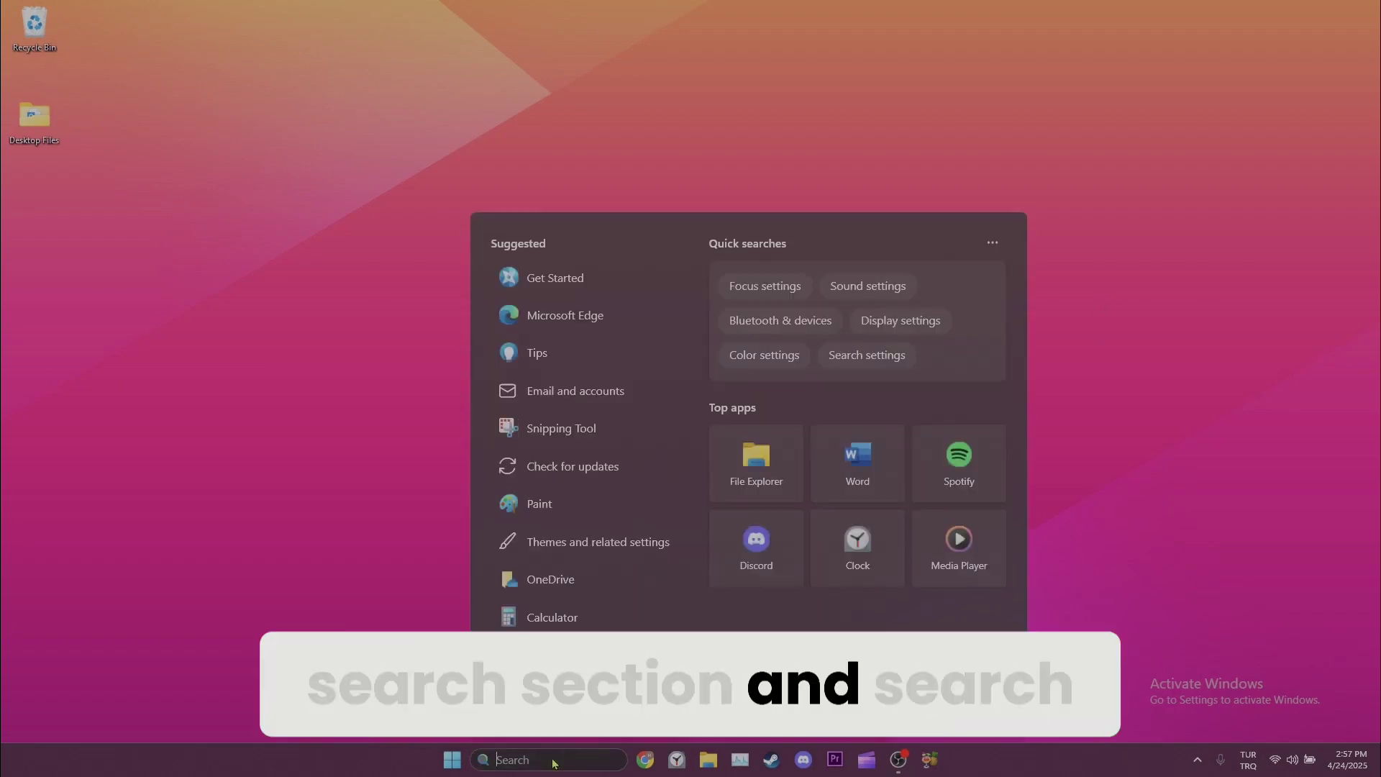
text(control panel)
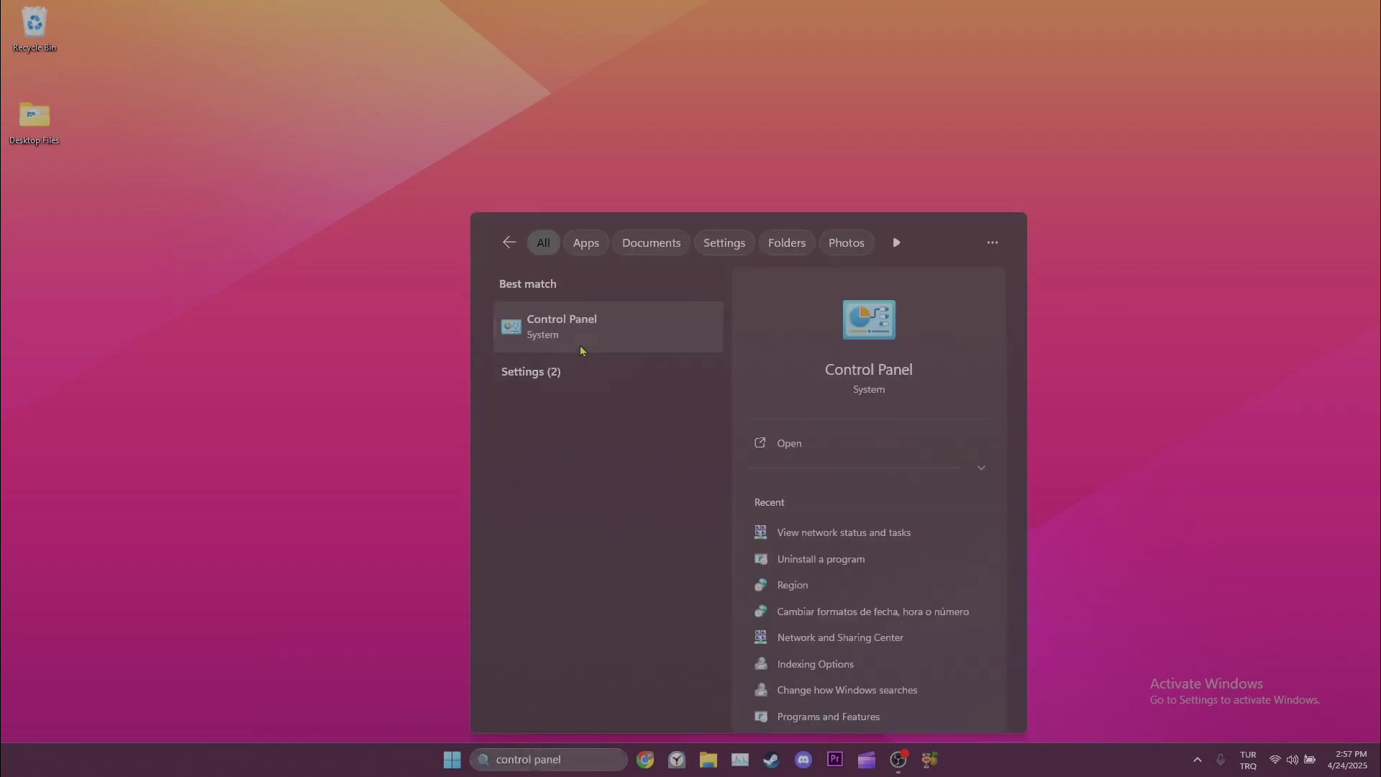
click(583, 351)
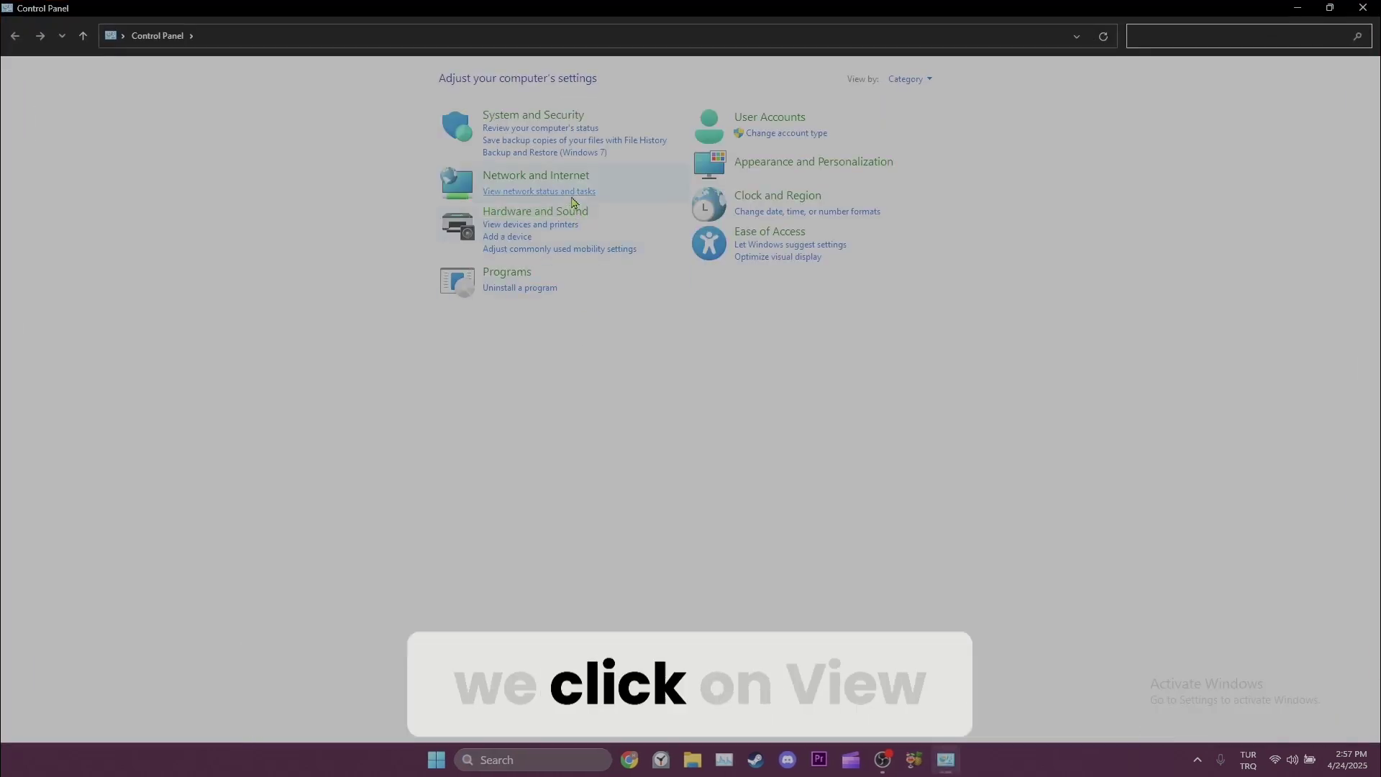
Open Internet Protocol Version 4 properties for the Wi-Fi 2 adapter
click(572, 196)
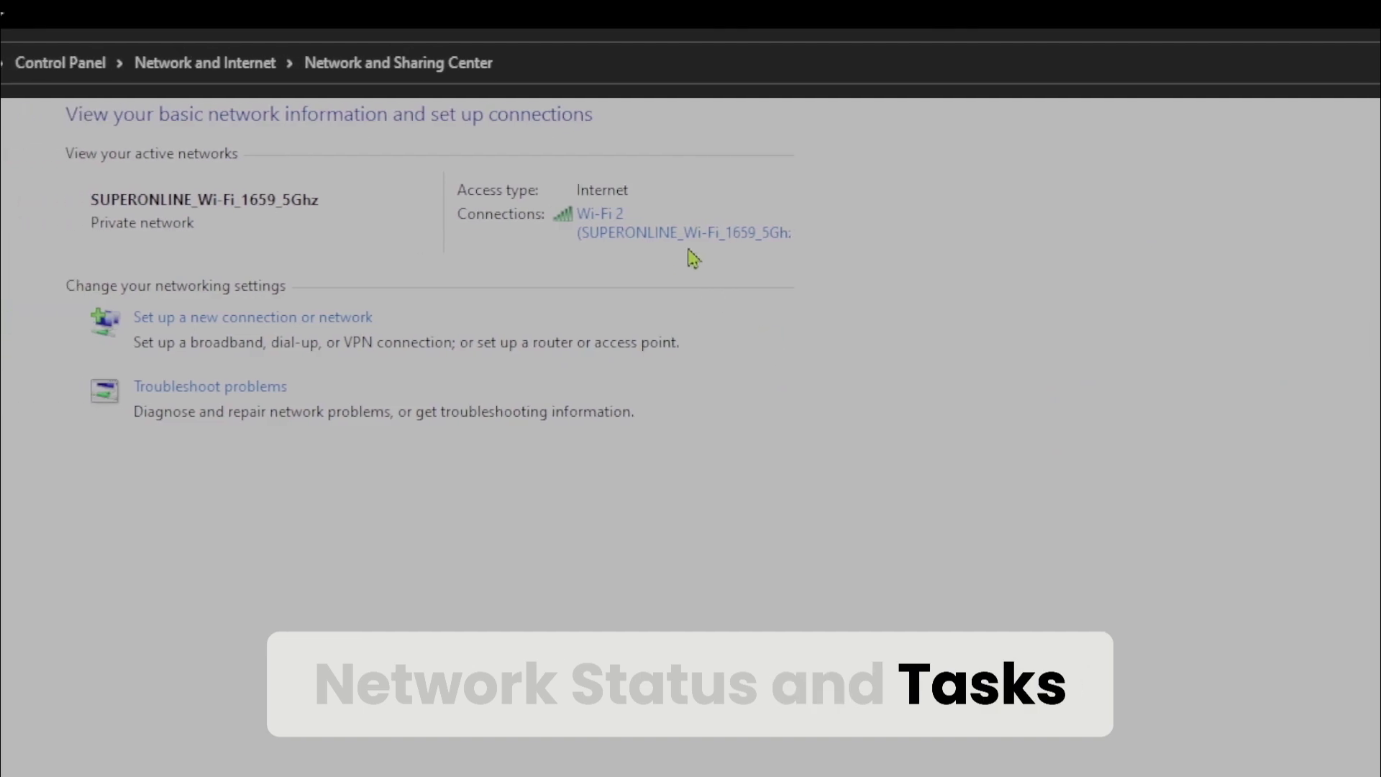
click(590, 236)
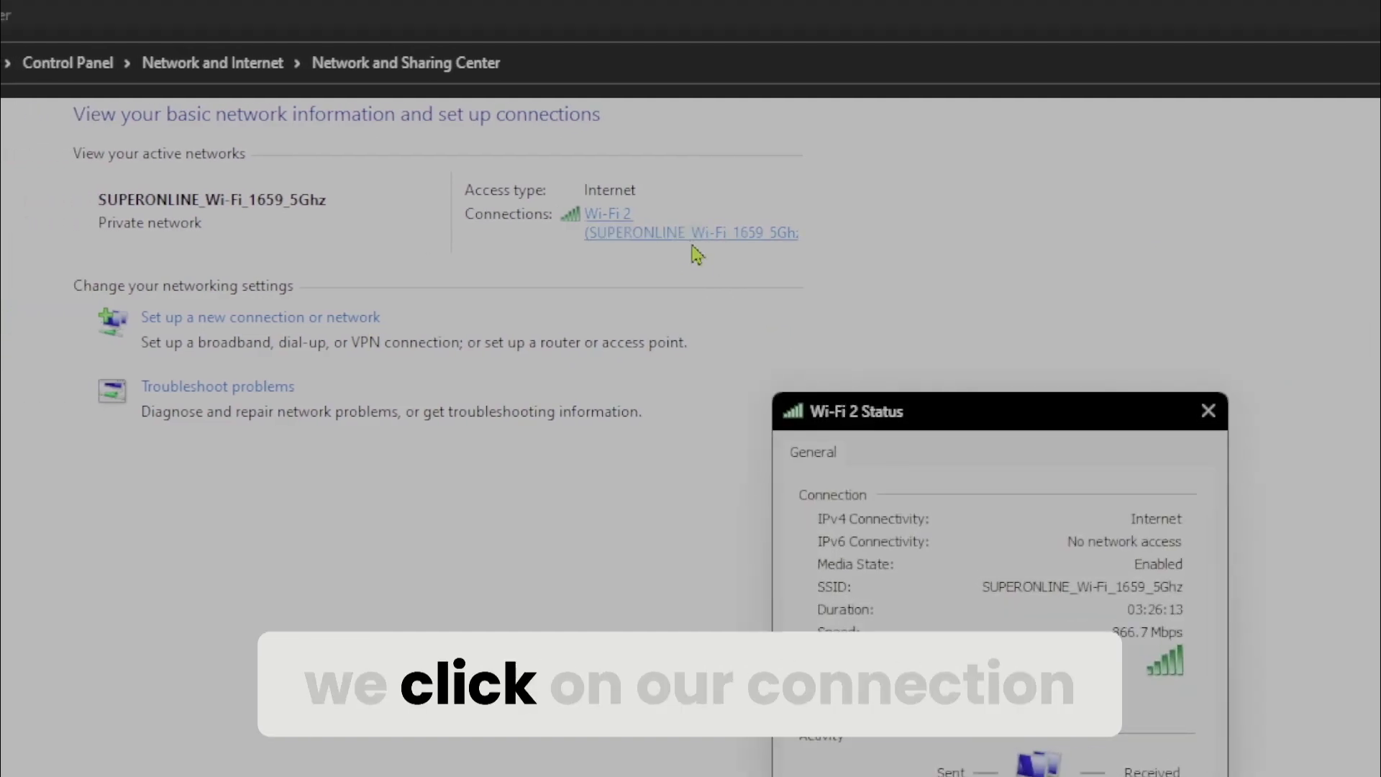
click(694, 392)
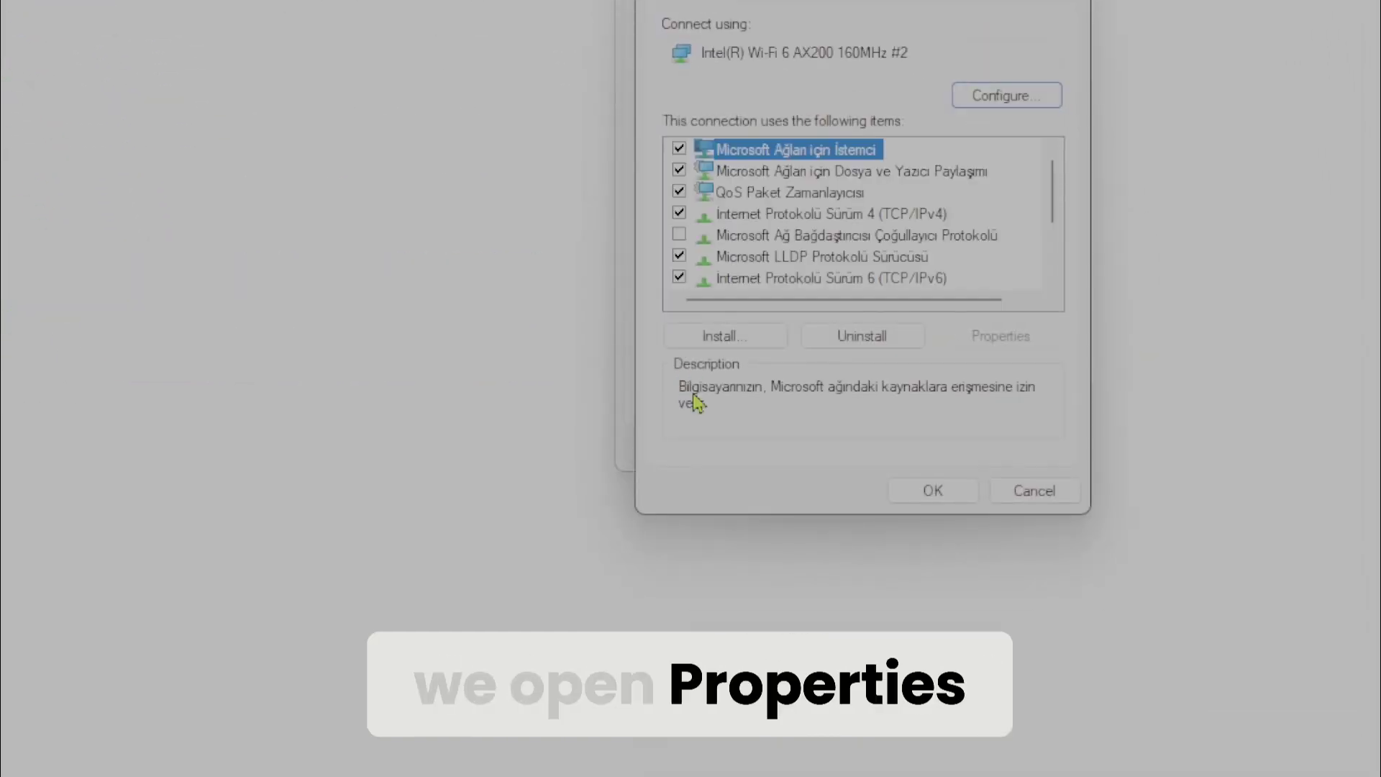
click(862, 218)
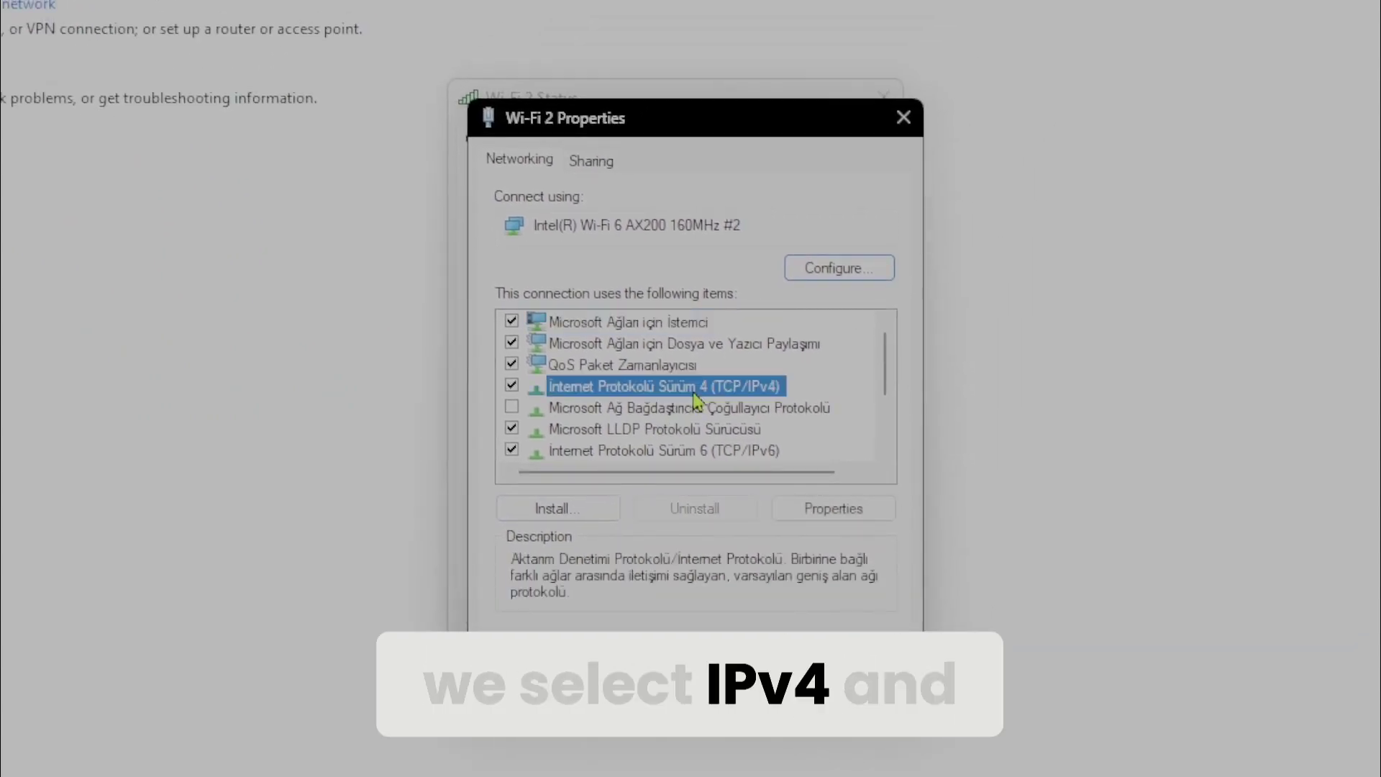
click(802, 509)
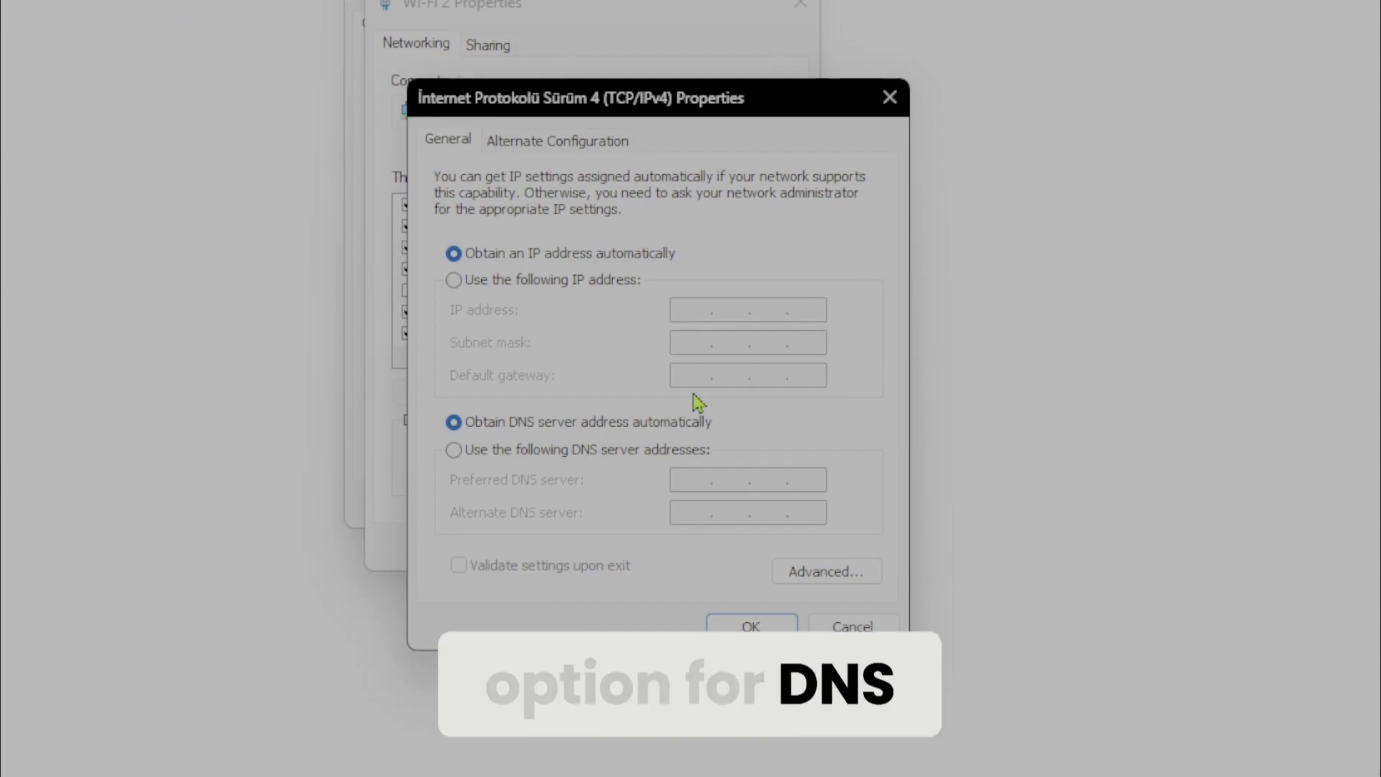
Set preferred DNS 1.1.1.1 and alternate DNS 1.0.0.1, then confirm with OK
click(453, 450)
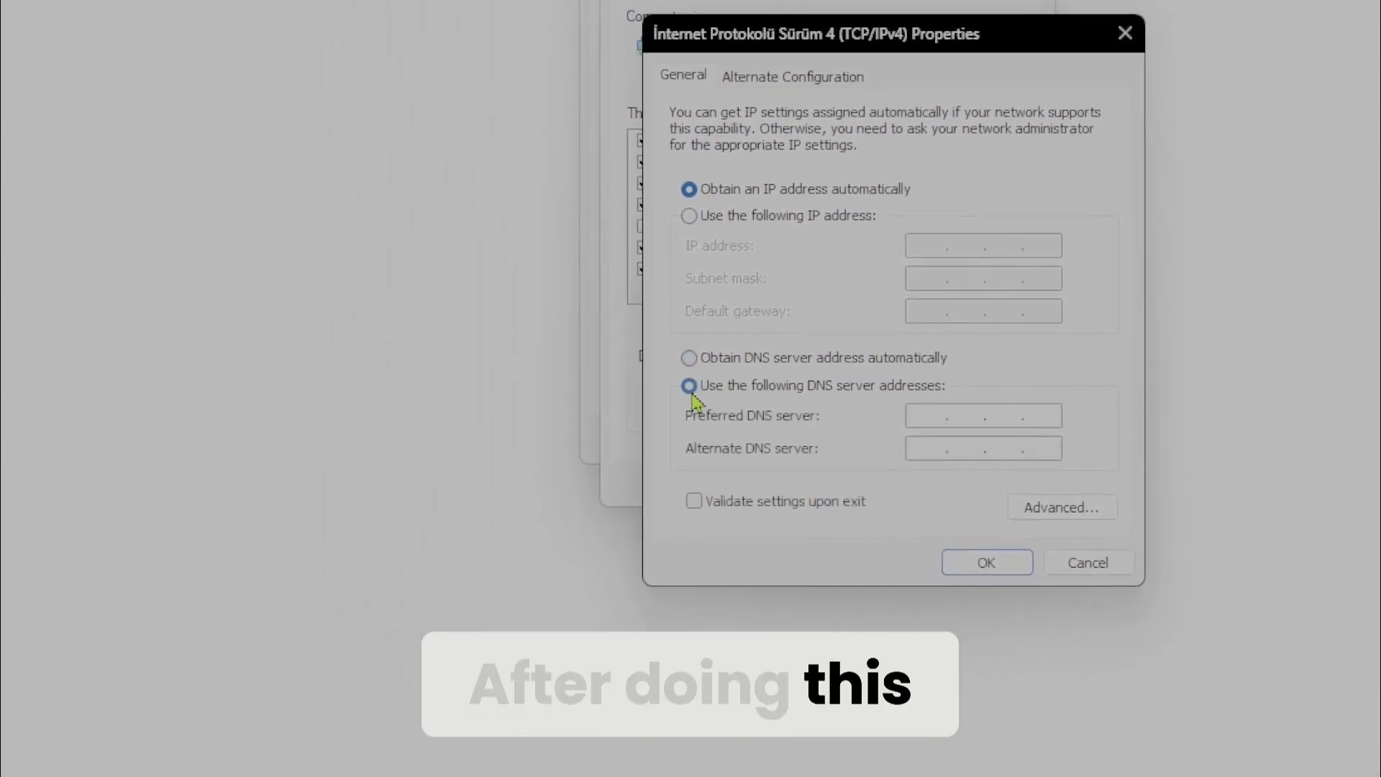
text(1.1.1.1)
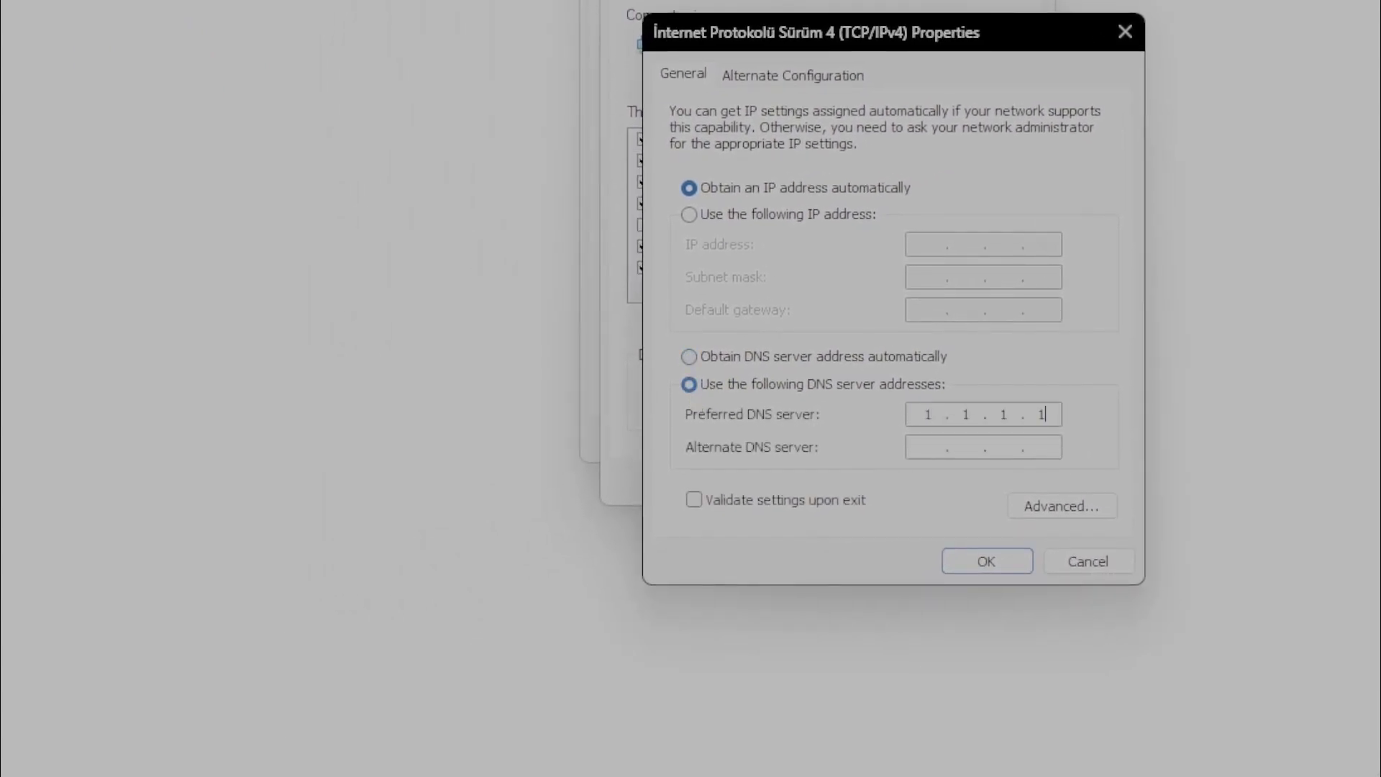
text(1.0)
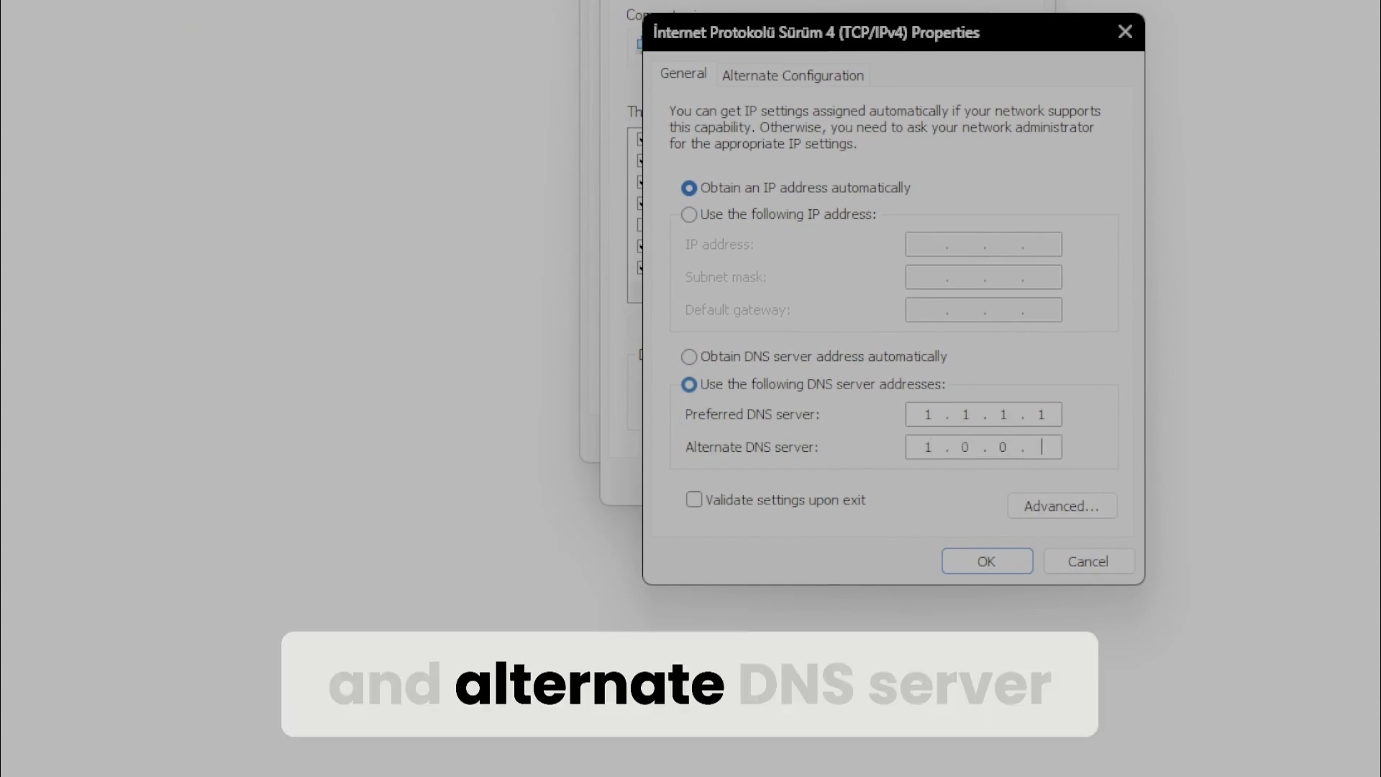
text(.0)
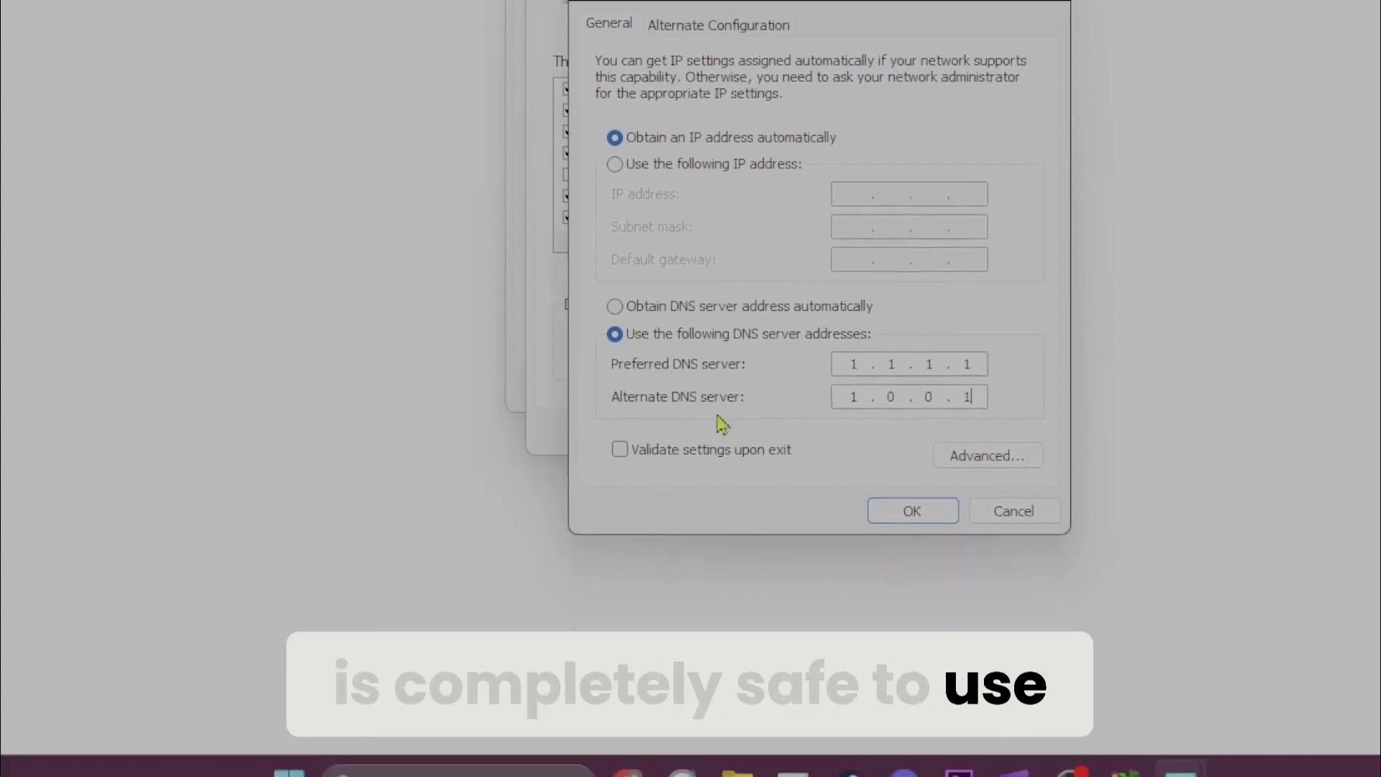
click(949, 549)
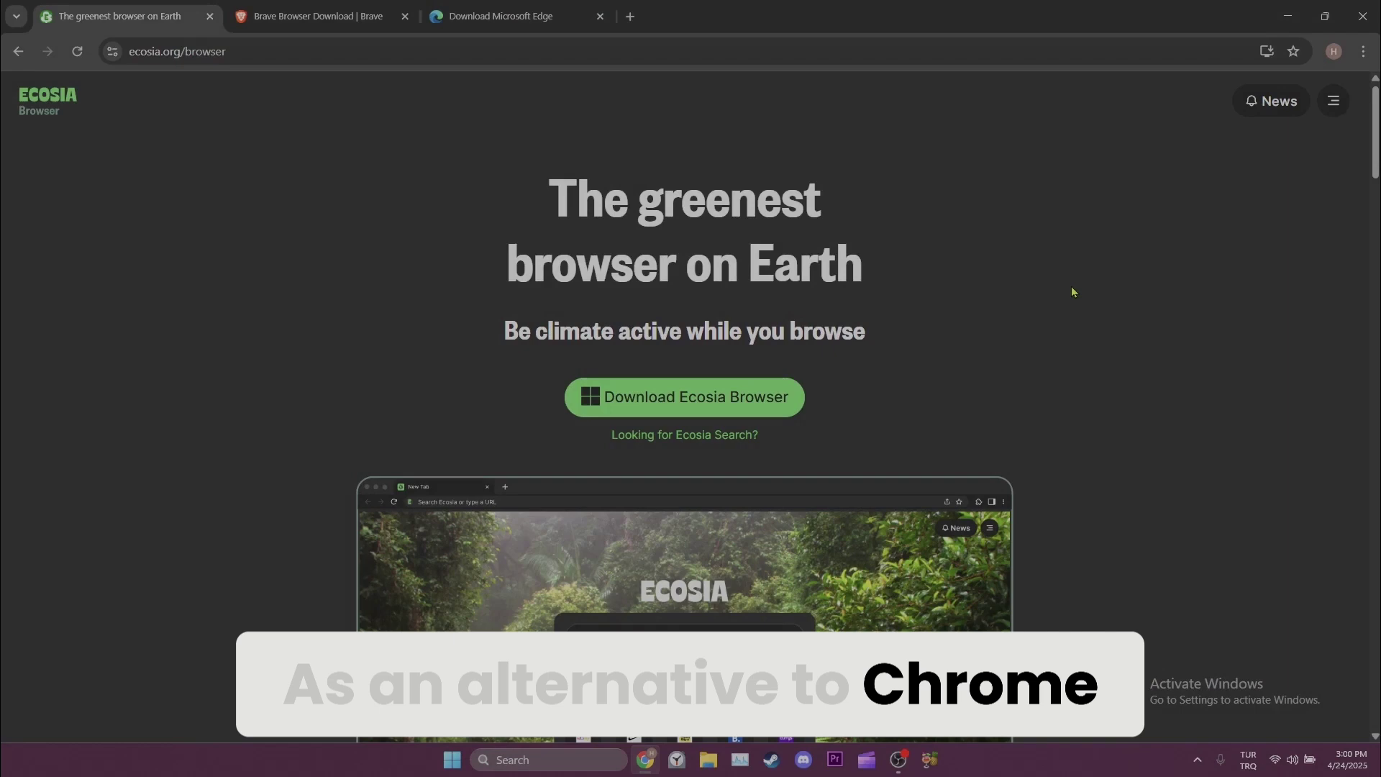
Switch through the Brave download tab to the Microsoft Edge download tab
key(ctrl+Tab)
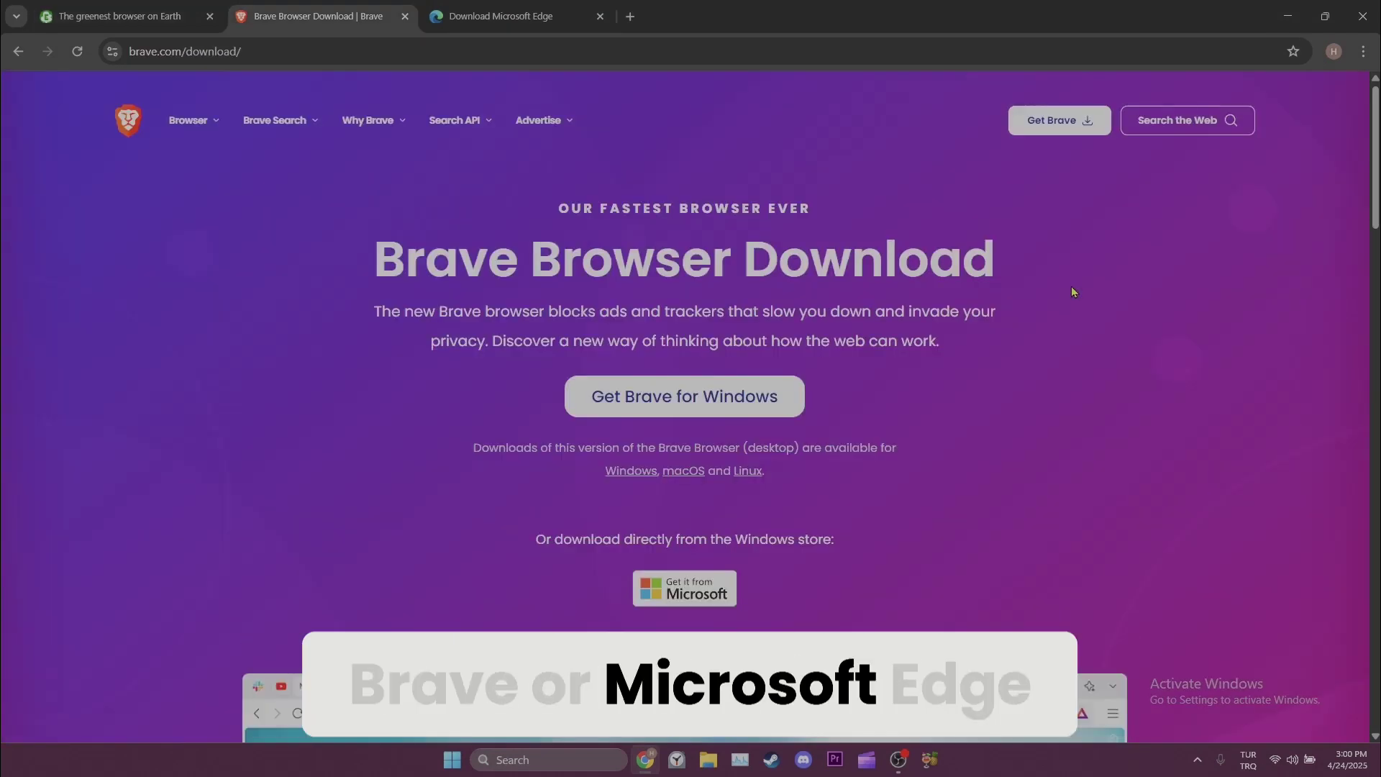
key(ctrl+Tab)
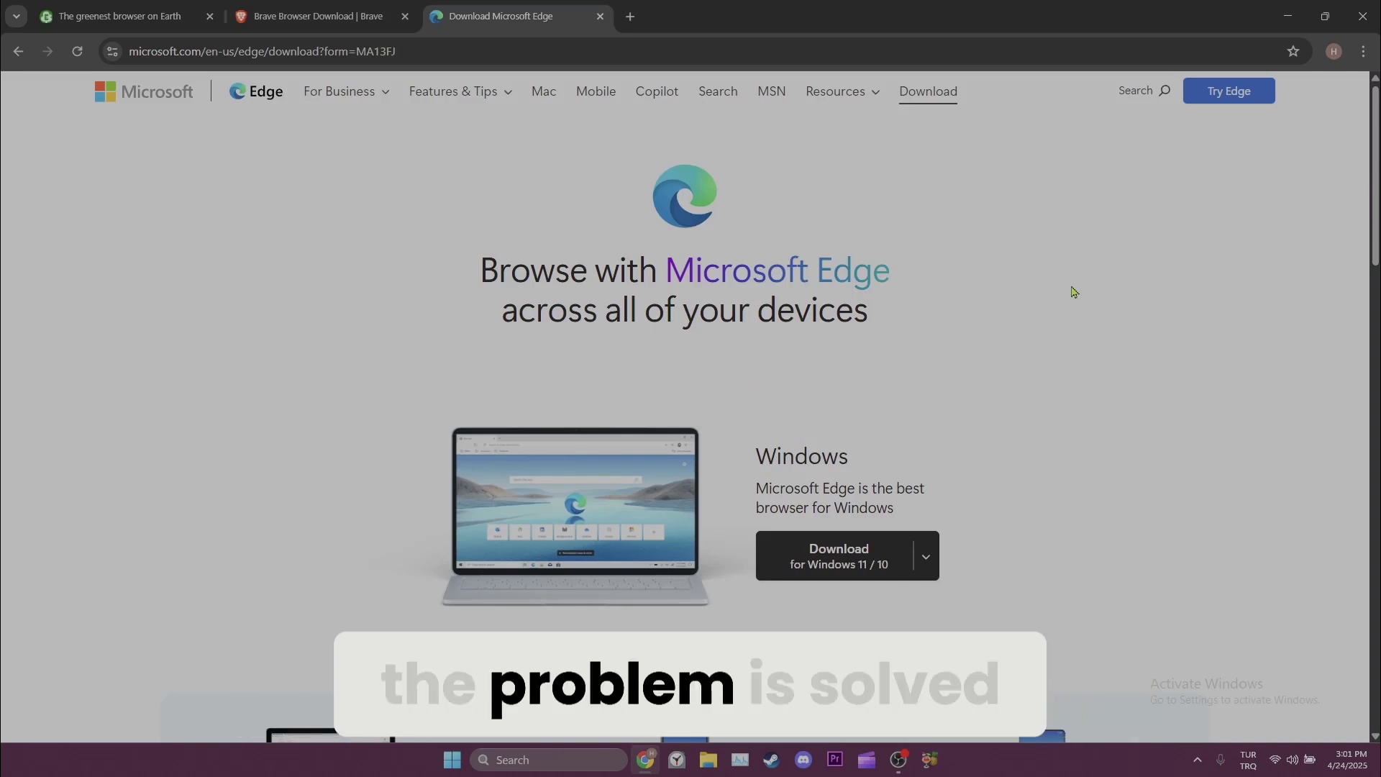
Close the Chrome window to return to the empty desktop
click(1375, 4)
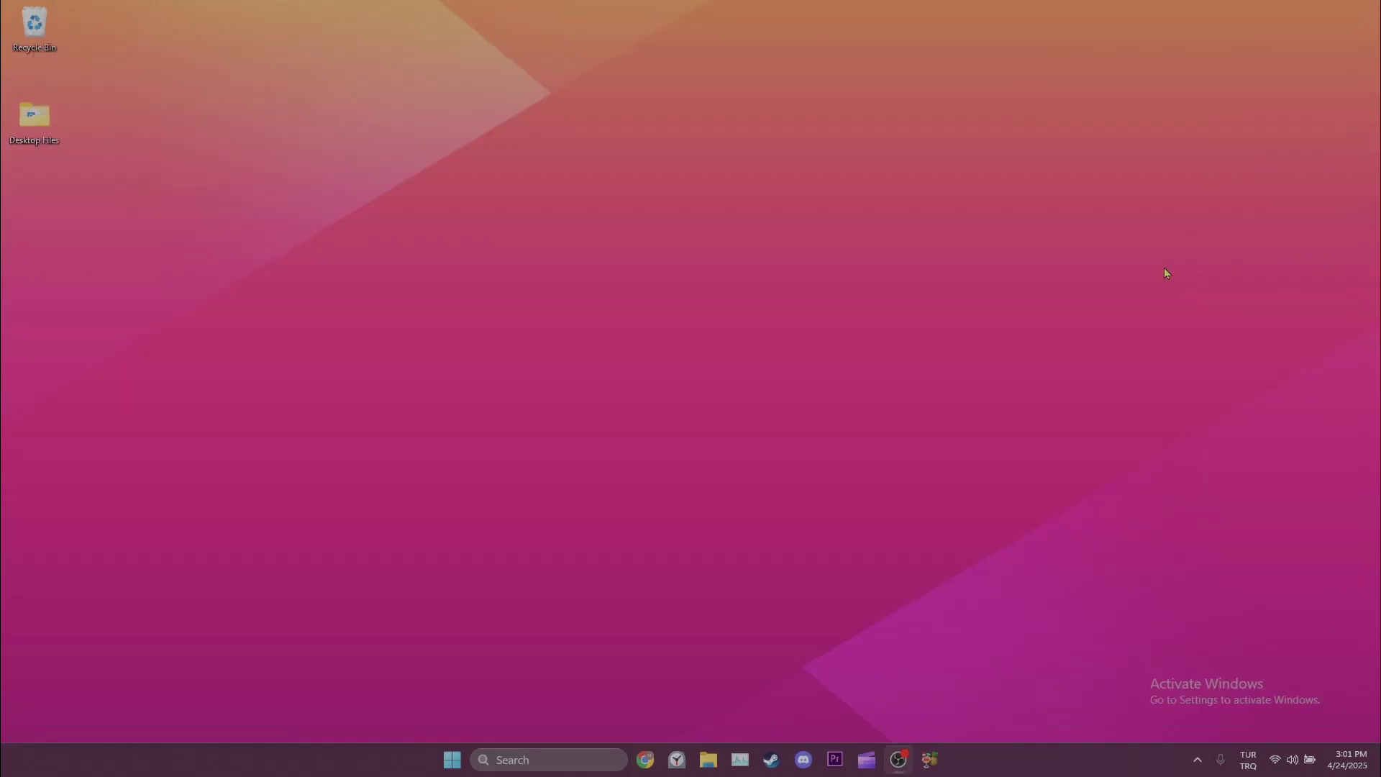